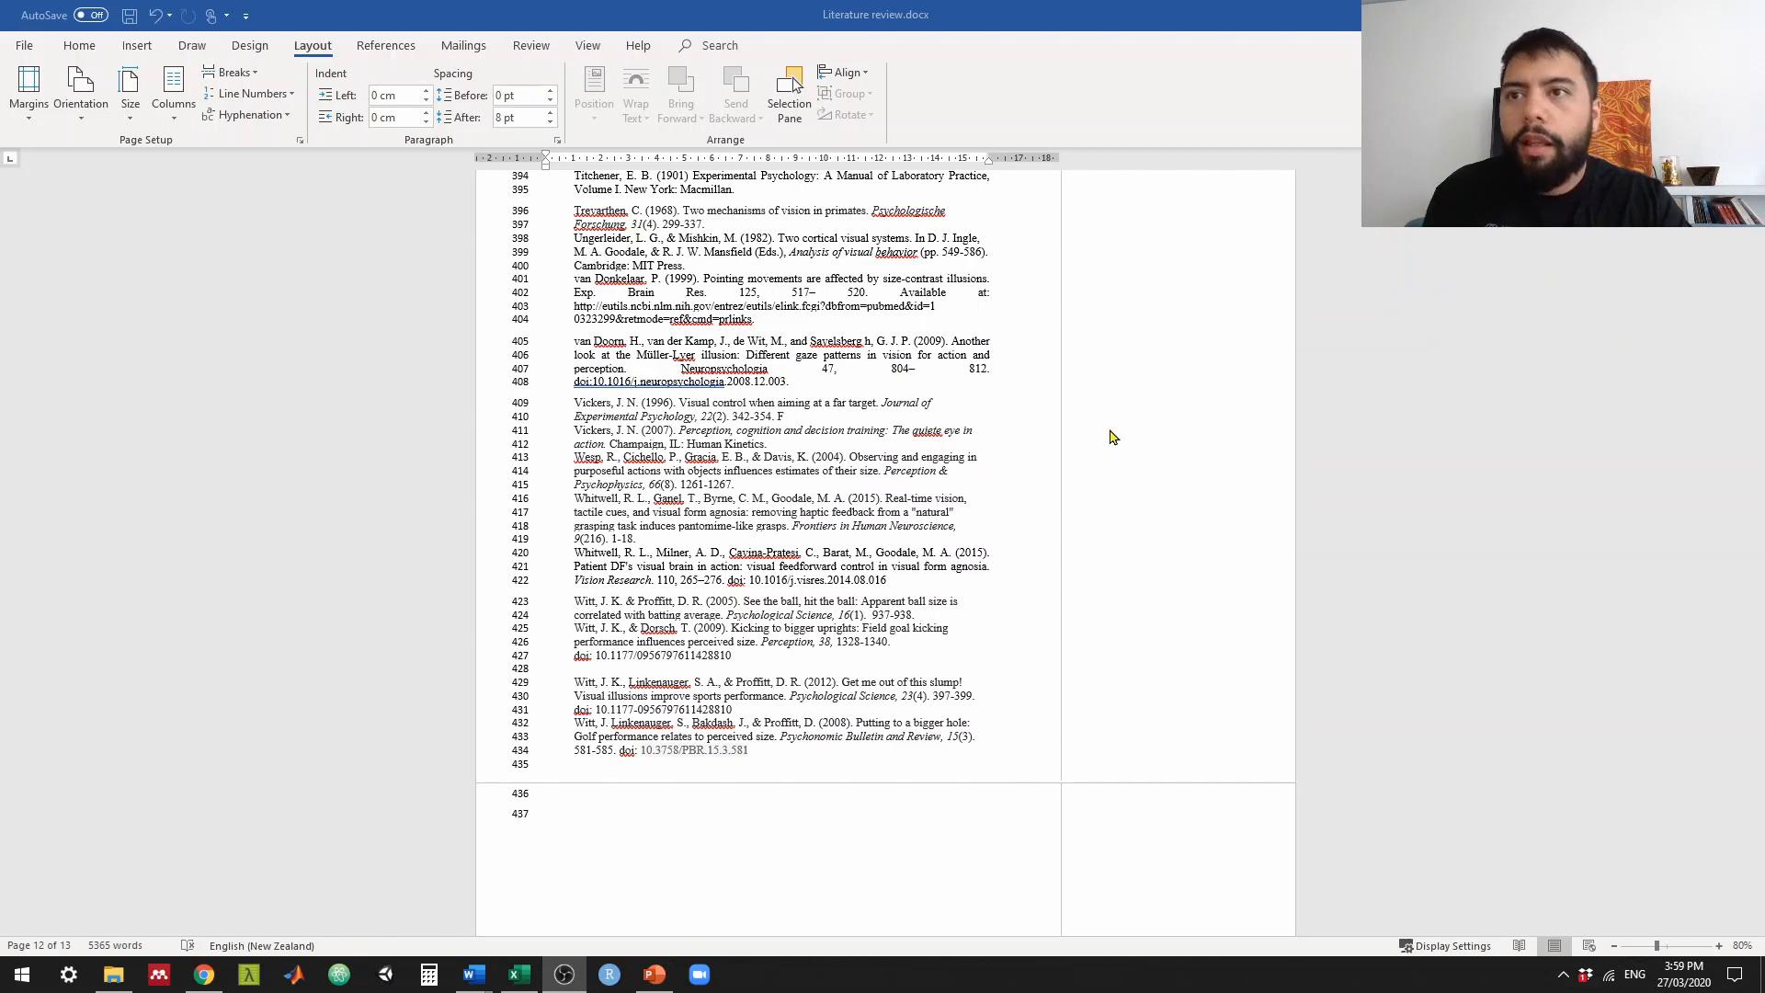
Step: Enlarge the document to 150% and examine the reference list and the highlighted in-text citations in the paragraphs before it
click(1262, 544)
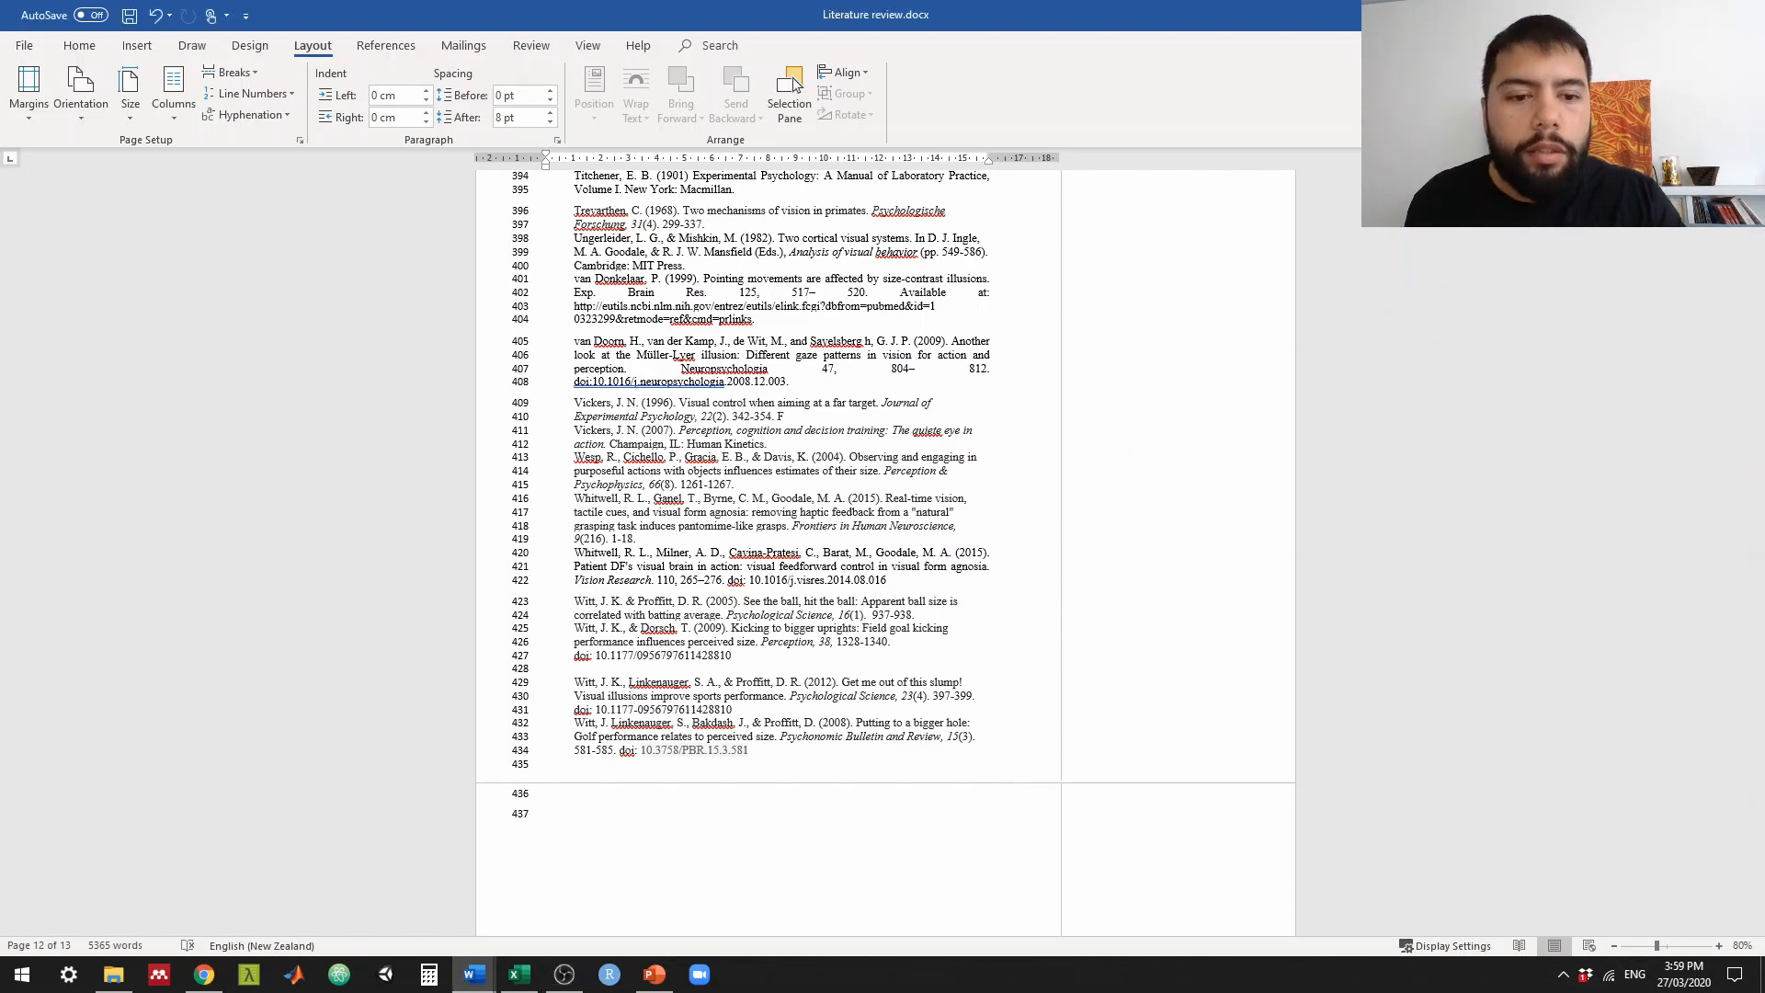
click(1719, 946)
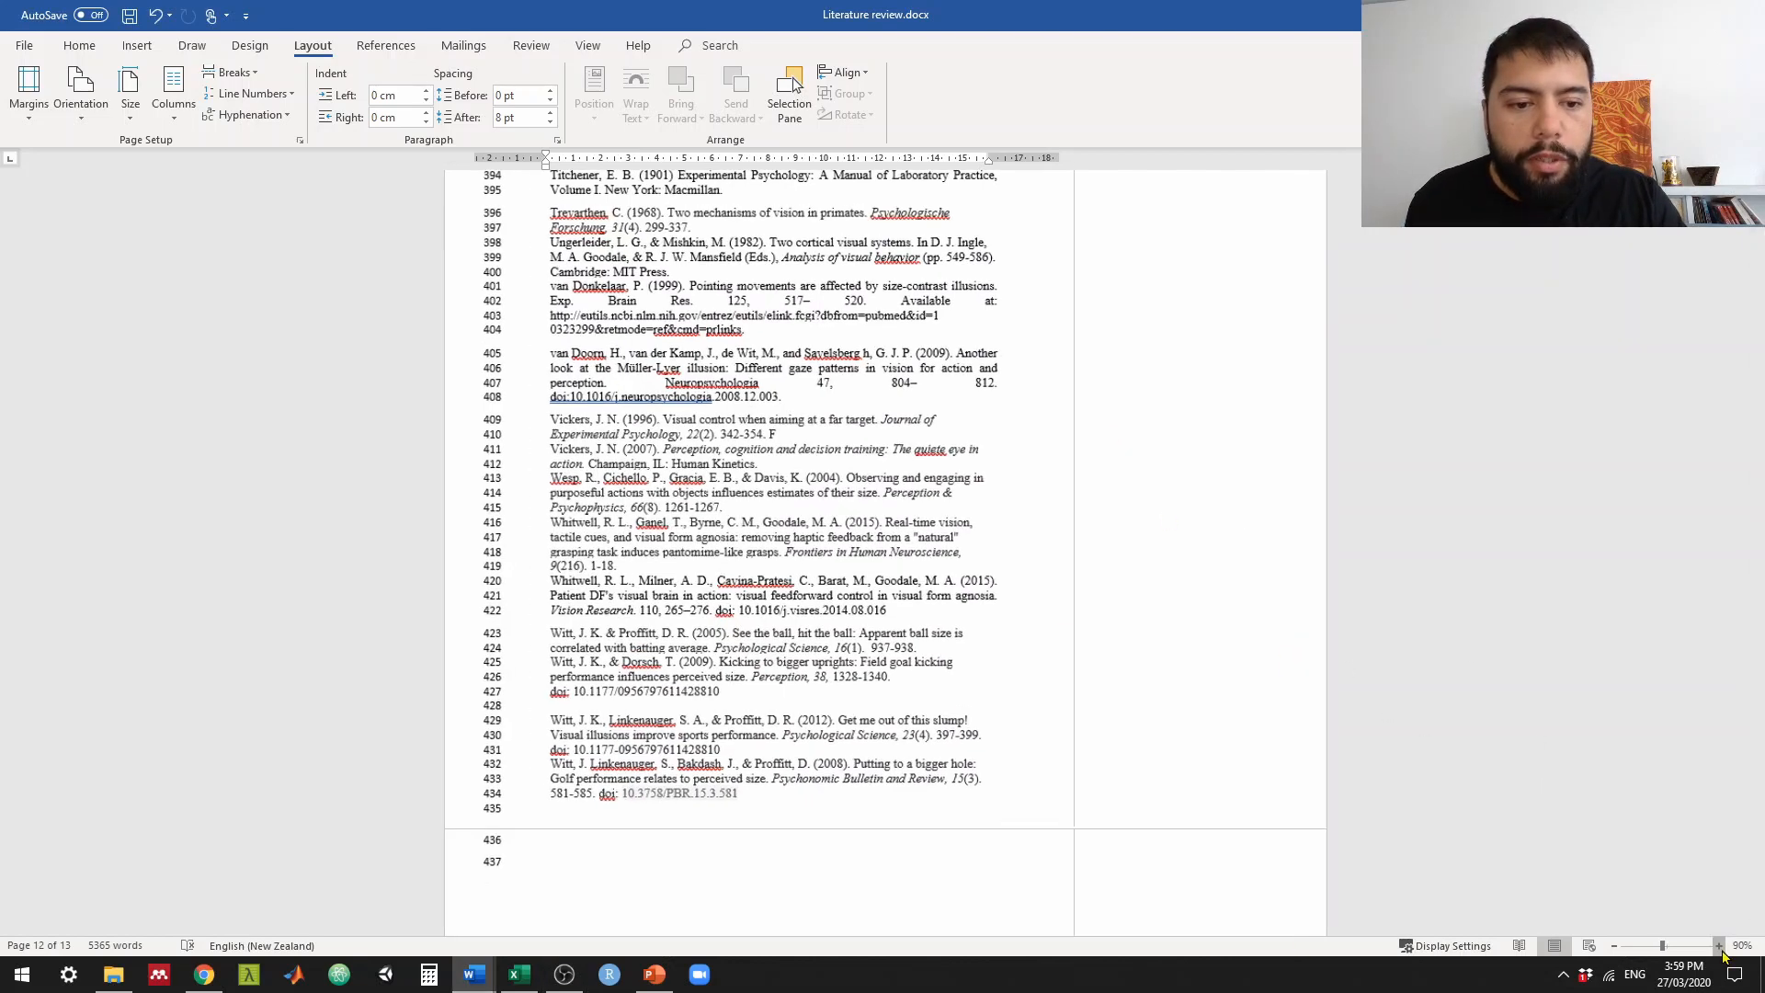
click(1718, 946)
click(1718, 945)
click(1718, 945)
click(1718, 945)
click(1719, 945)
click(1718, 945)
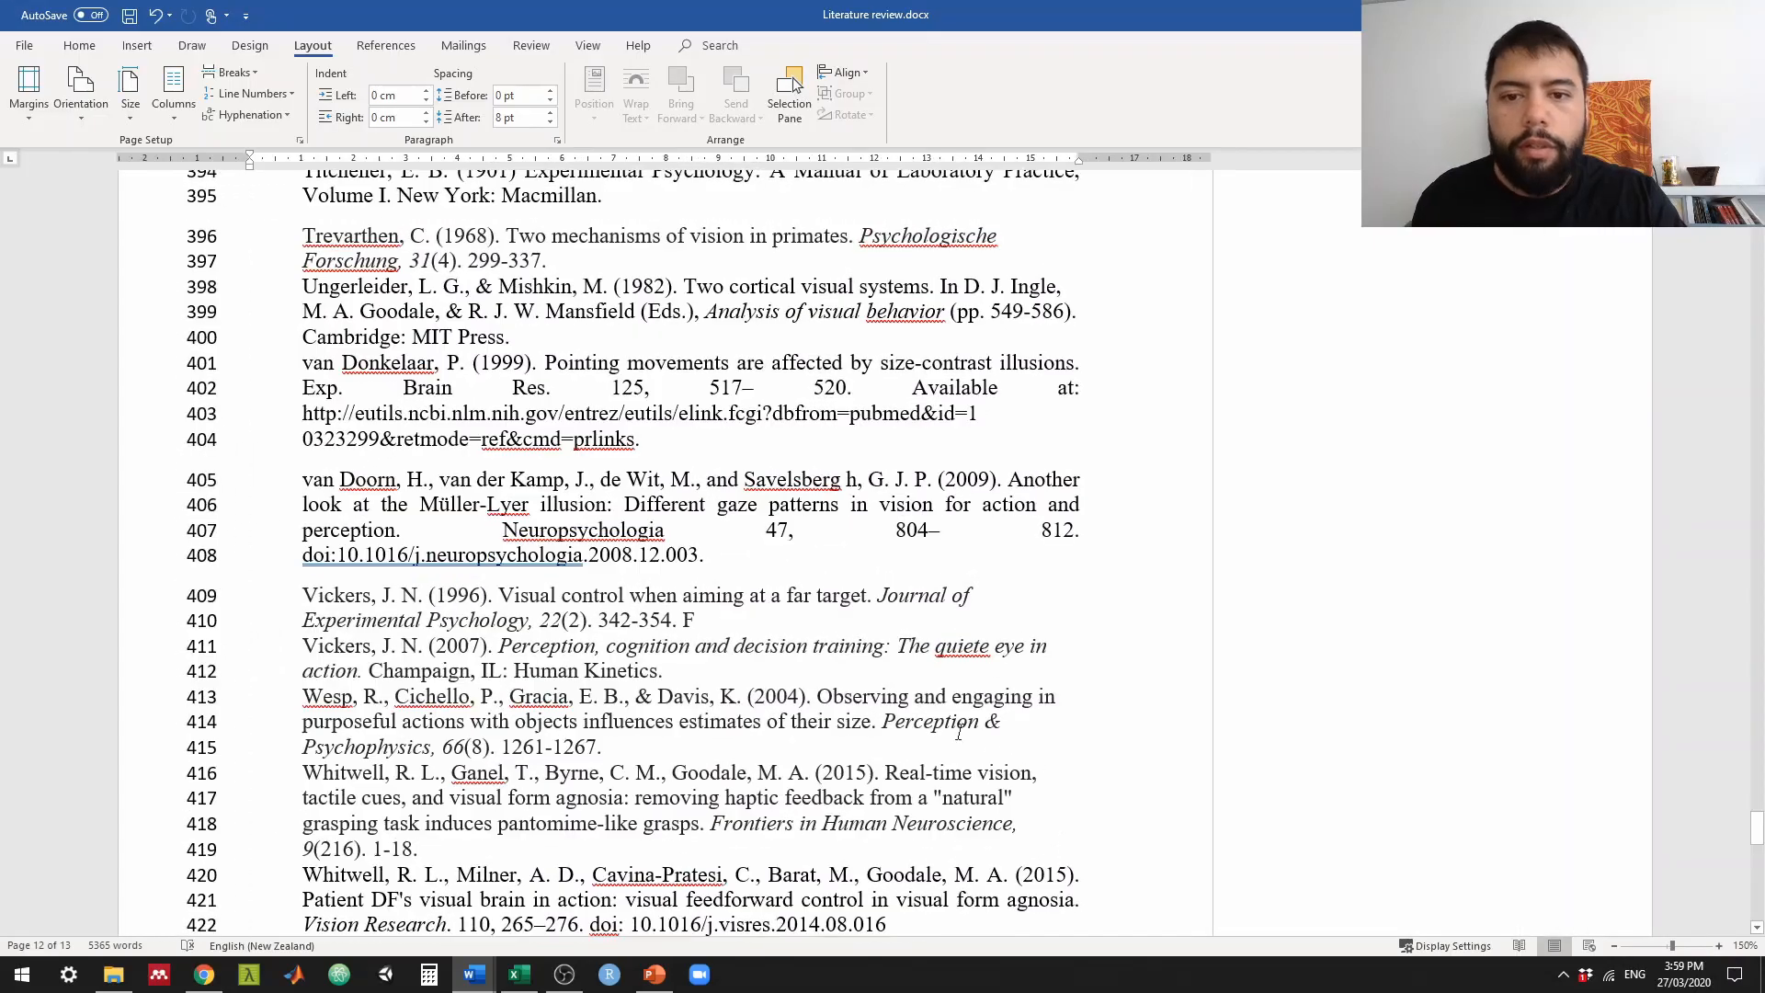
scroll(700, 562, up, 15)
scroll(699, 563, up, 7)
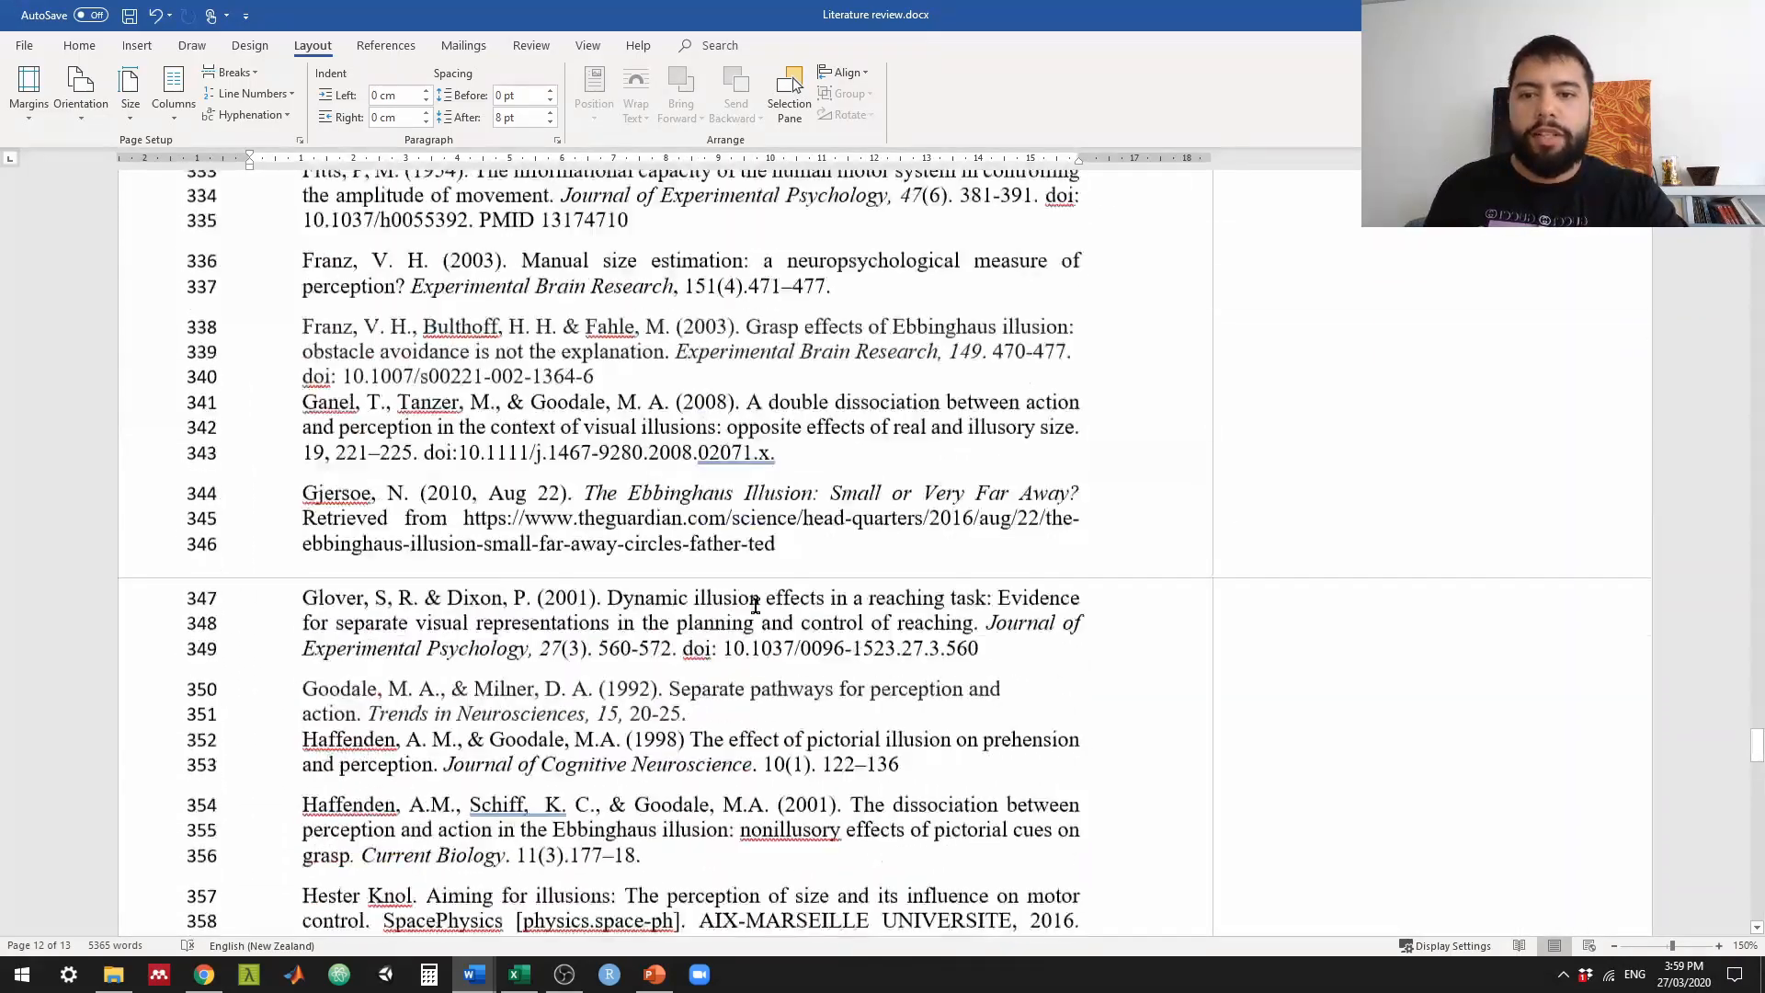
scroll(606, 420, up, 3)
scroll(606, 419, up, 3)
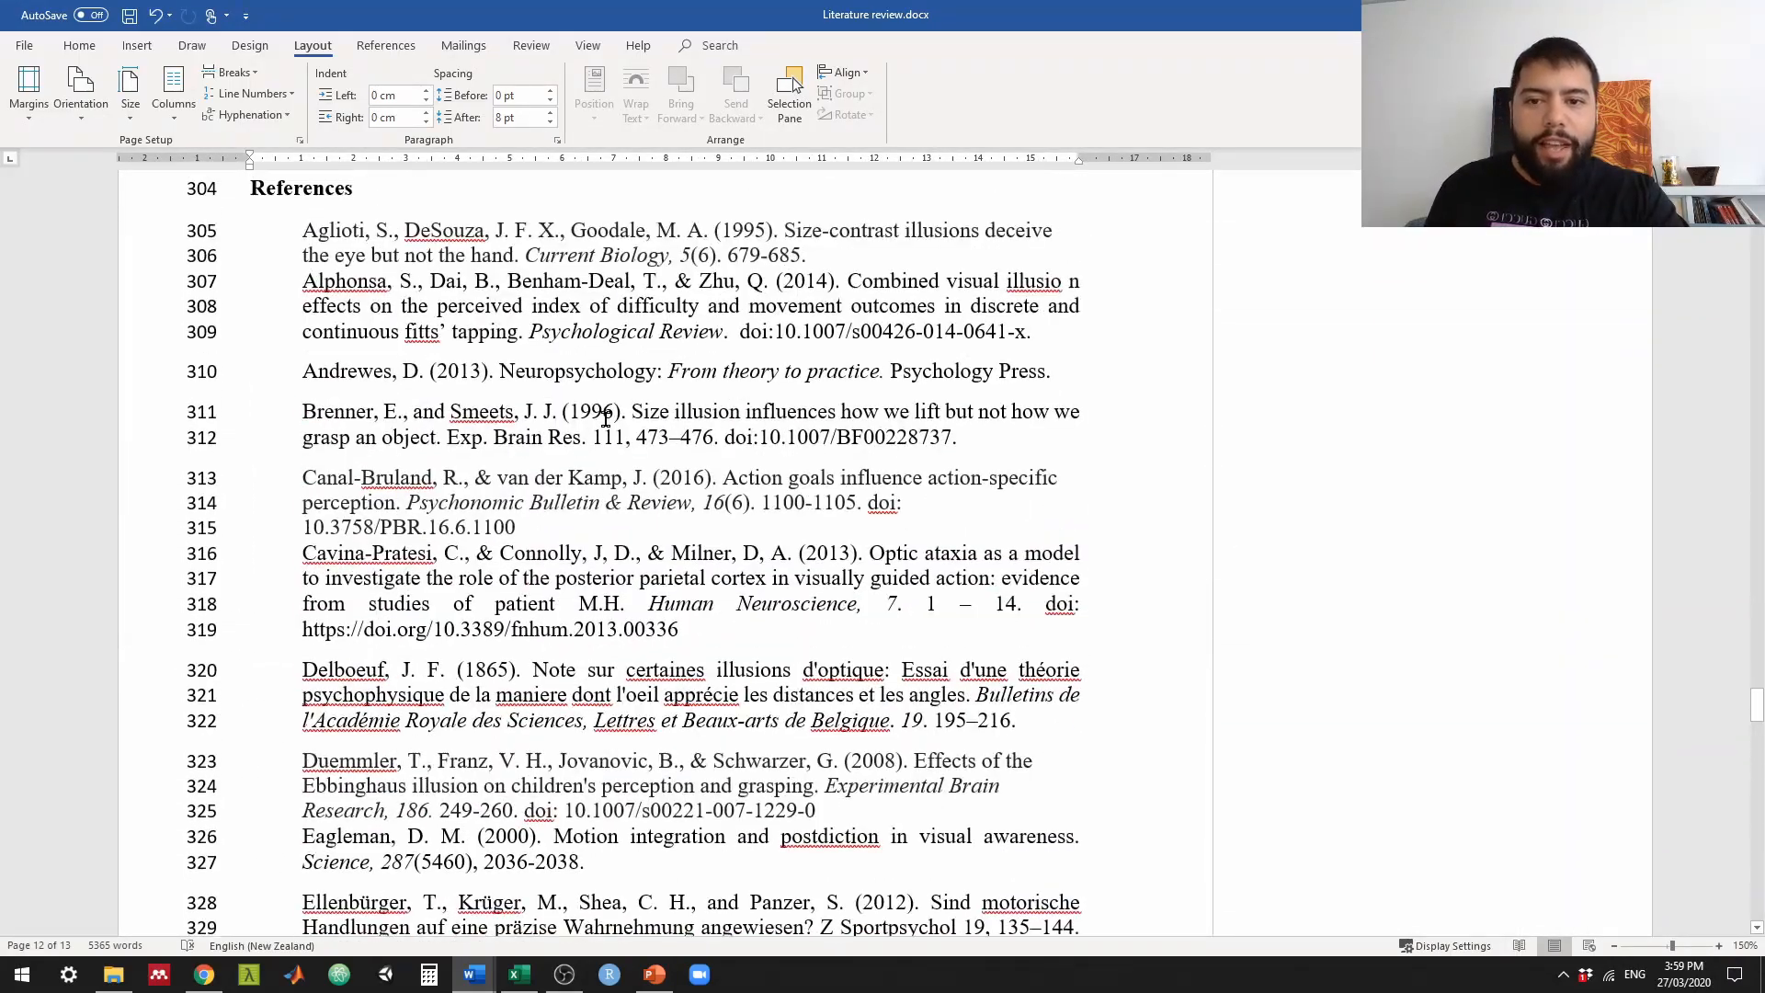
scroll(606, 419, up, 4)
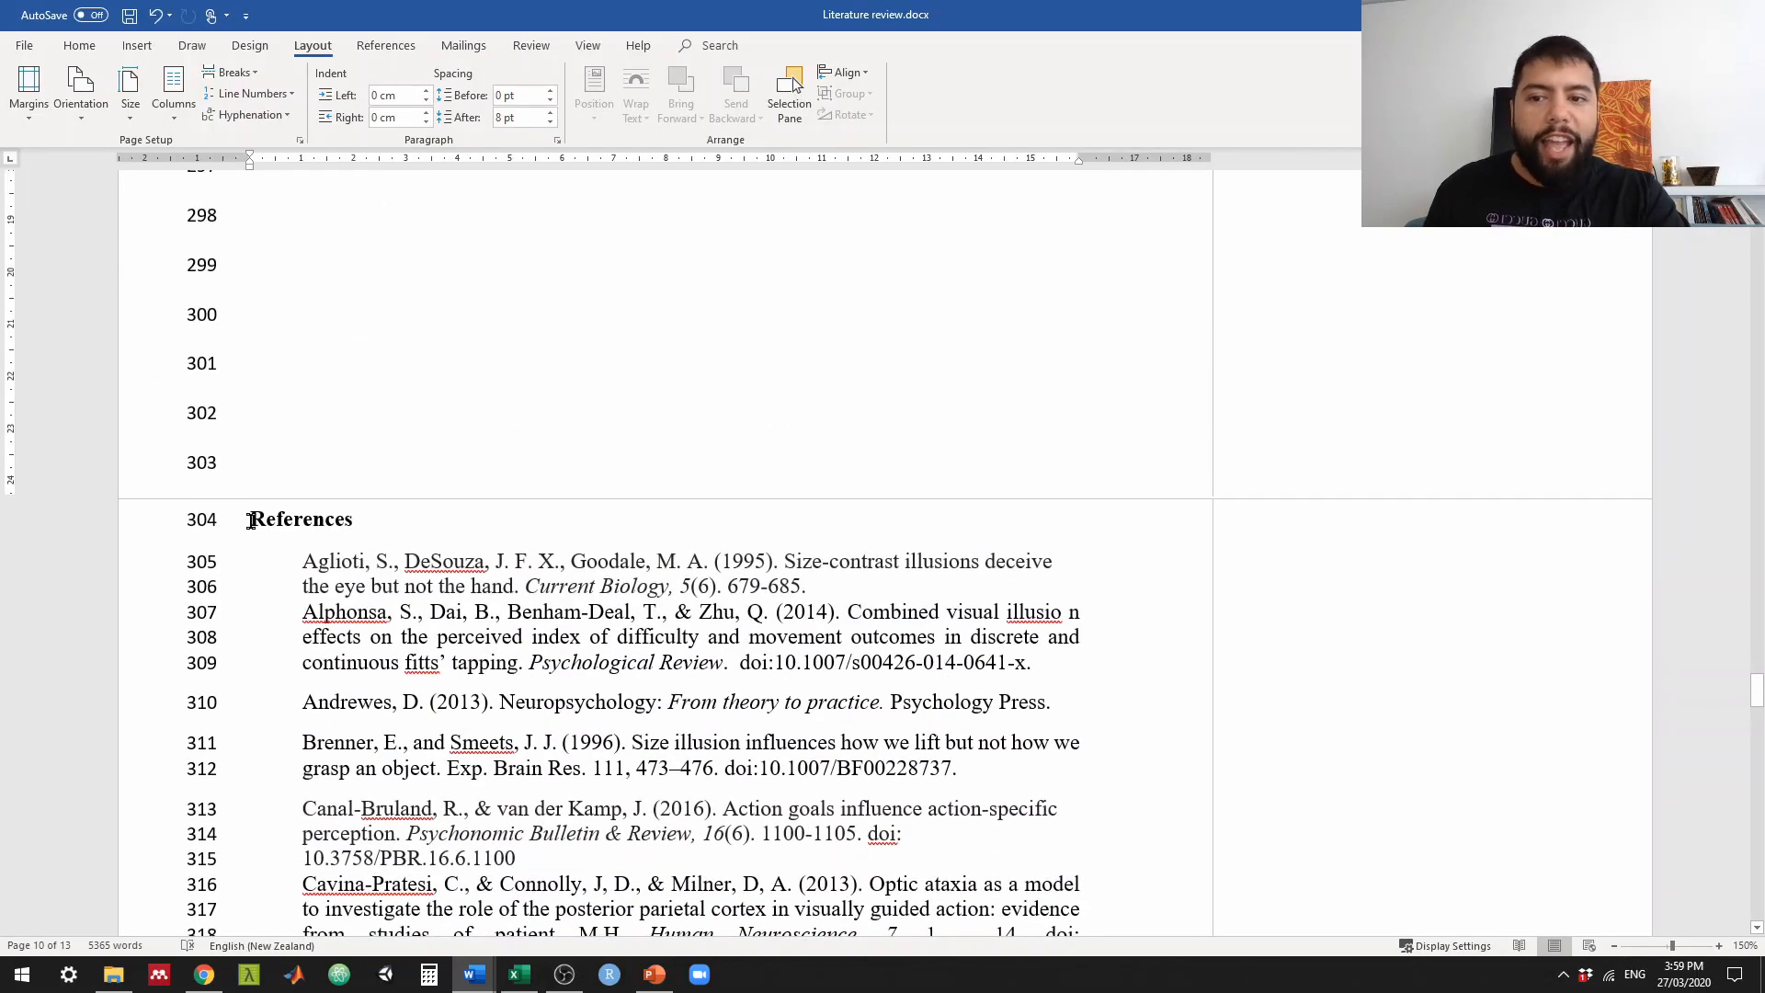
scroll(496, 579, up, 9)
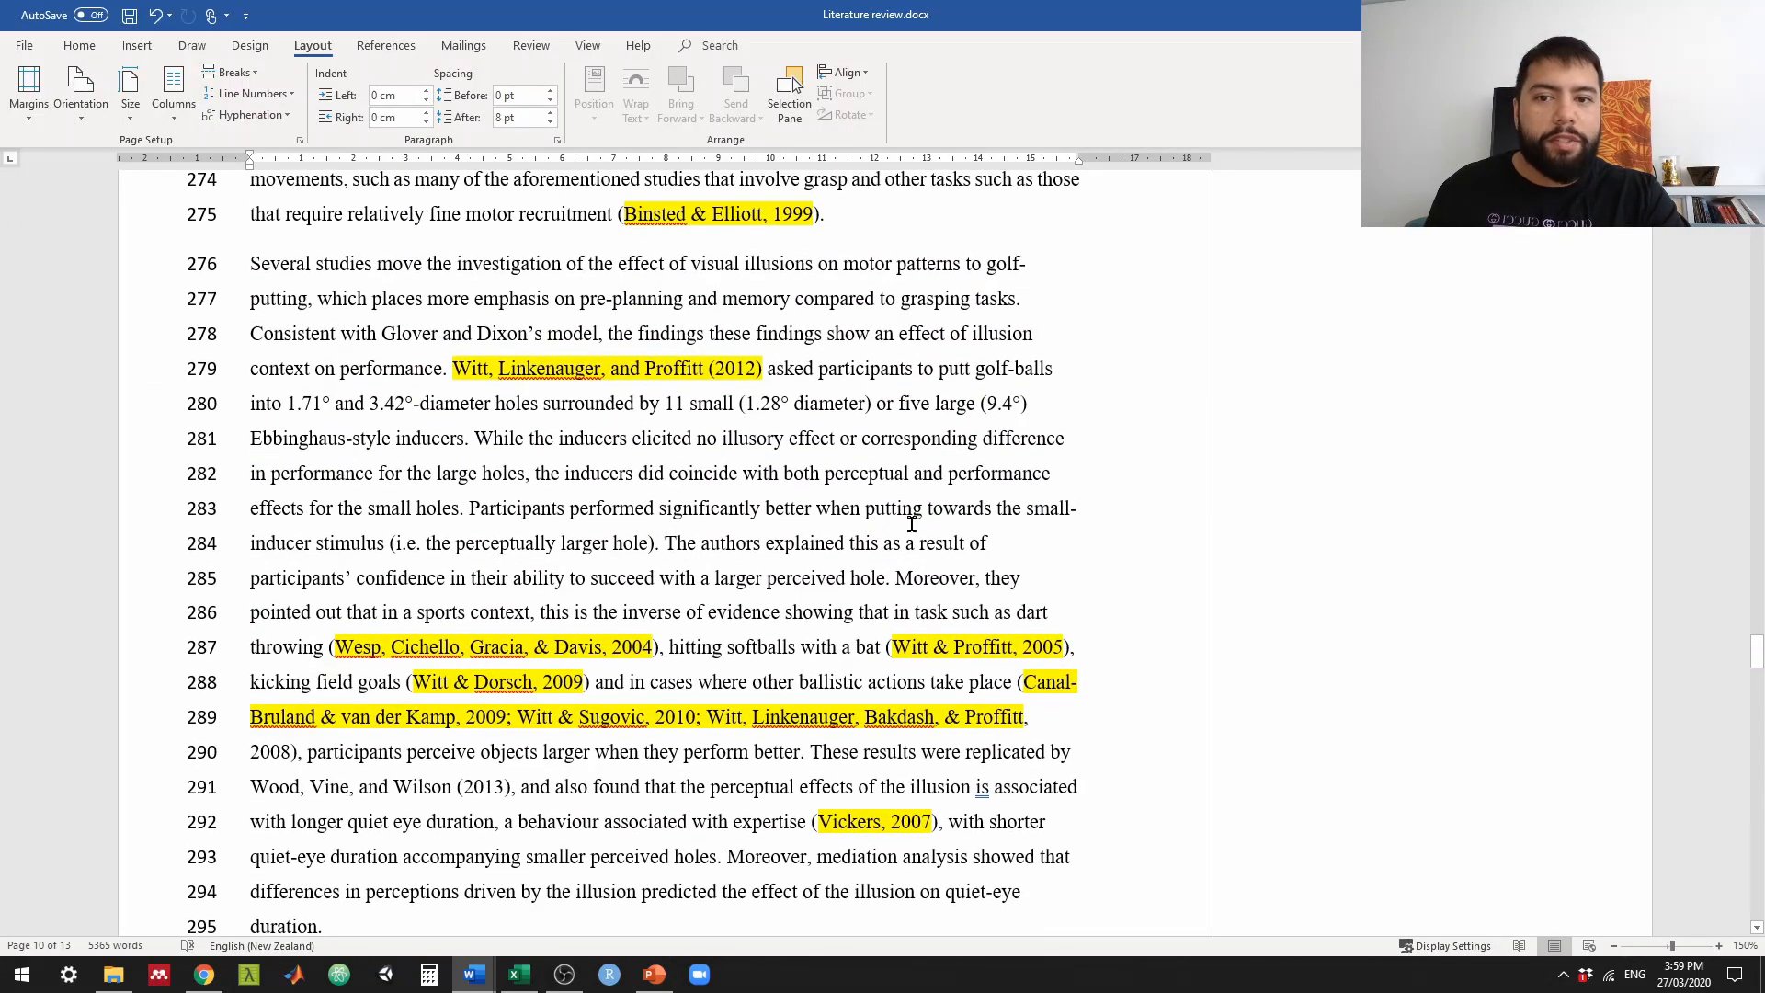
scroll(752, 564, down, 2)
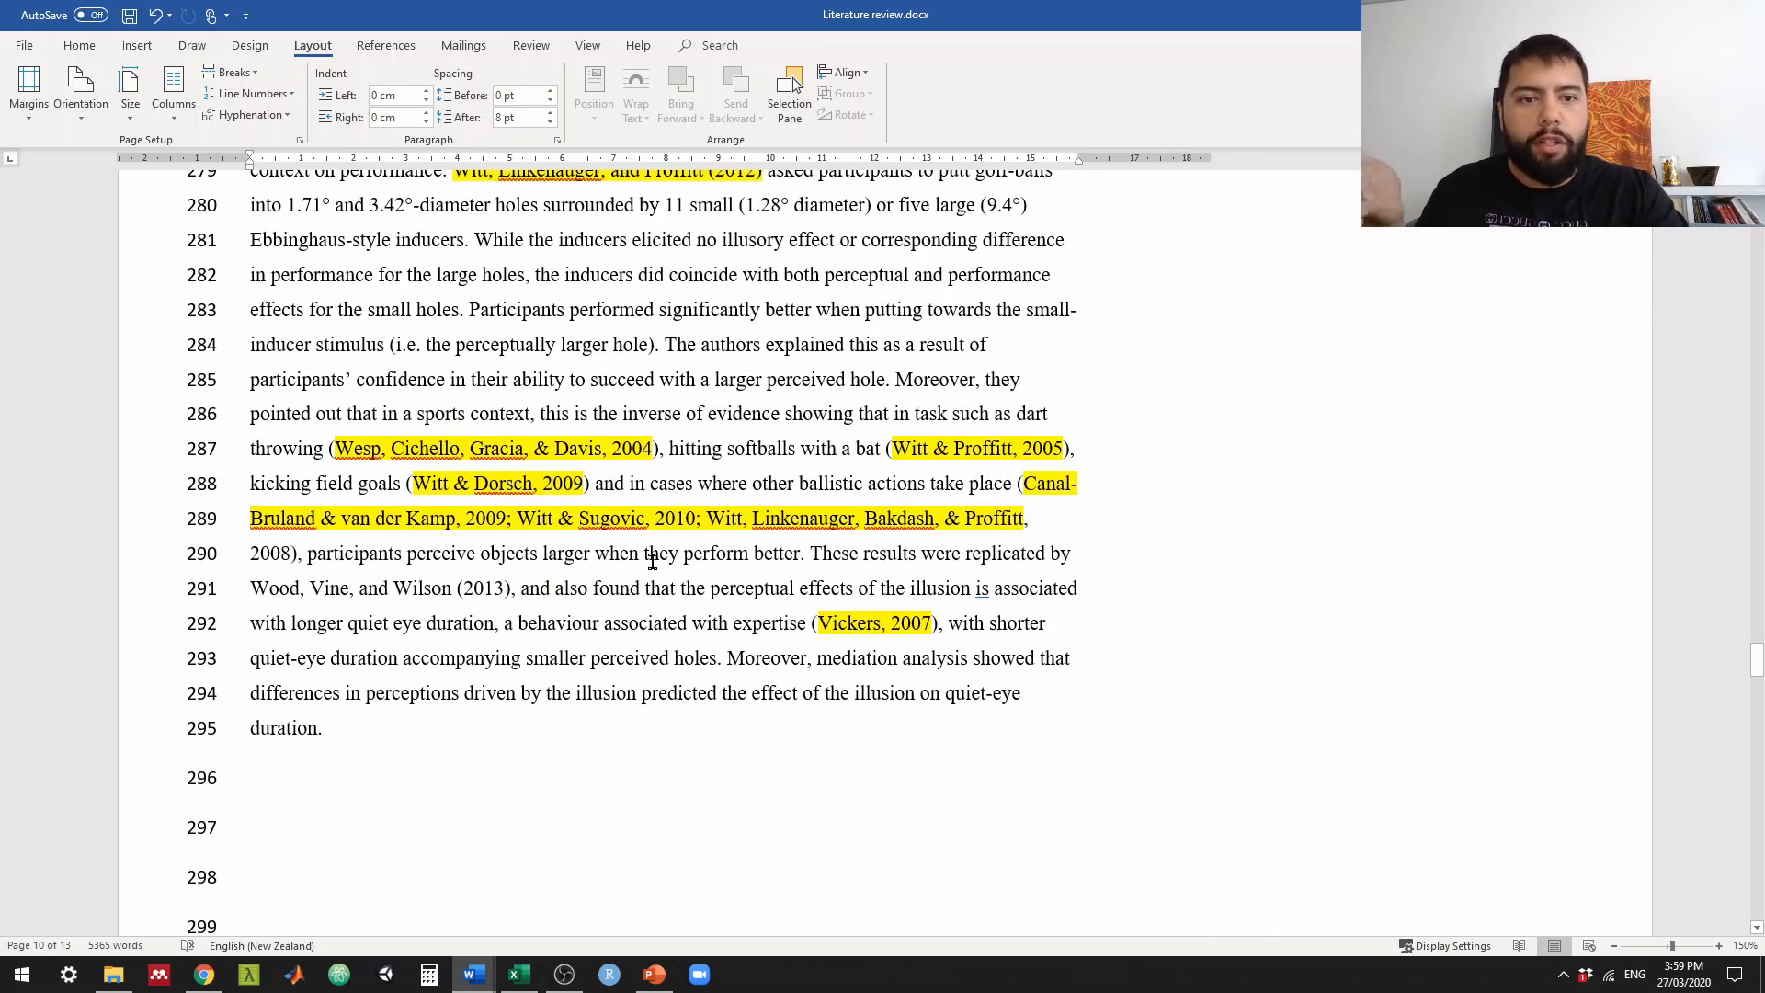
scroll(650, 556, down, 7)
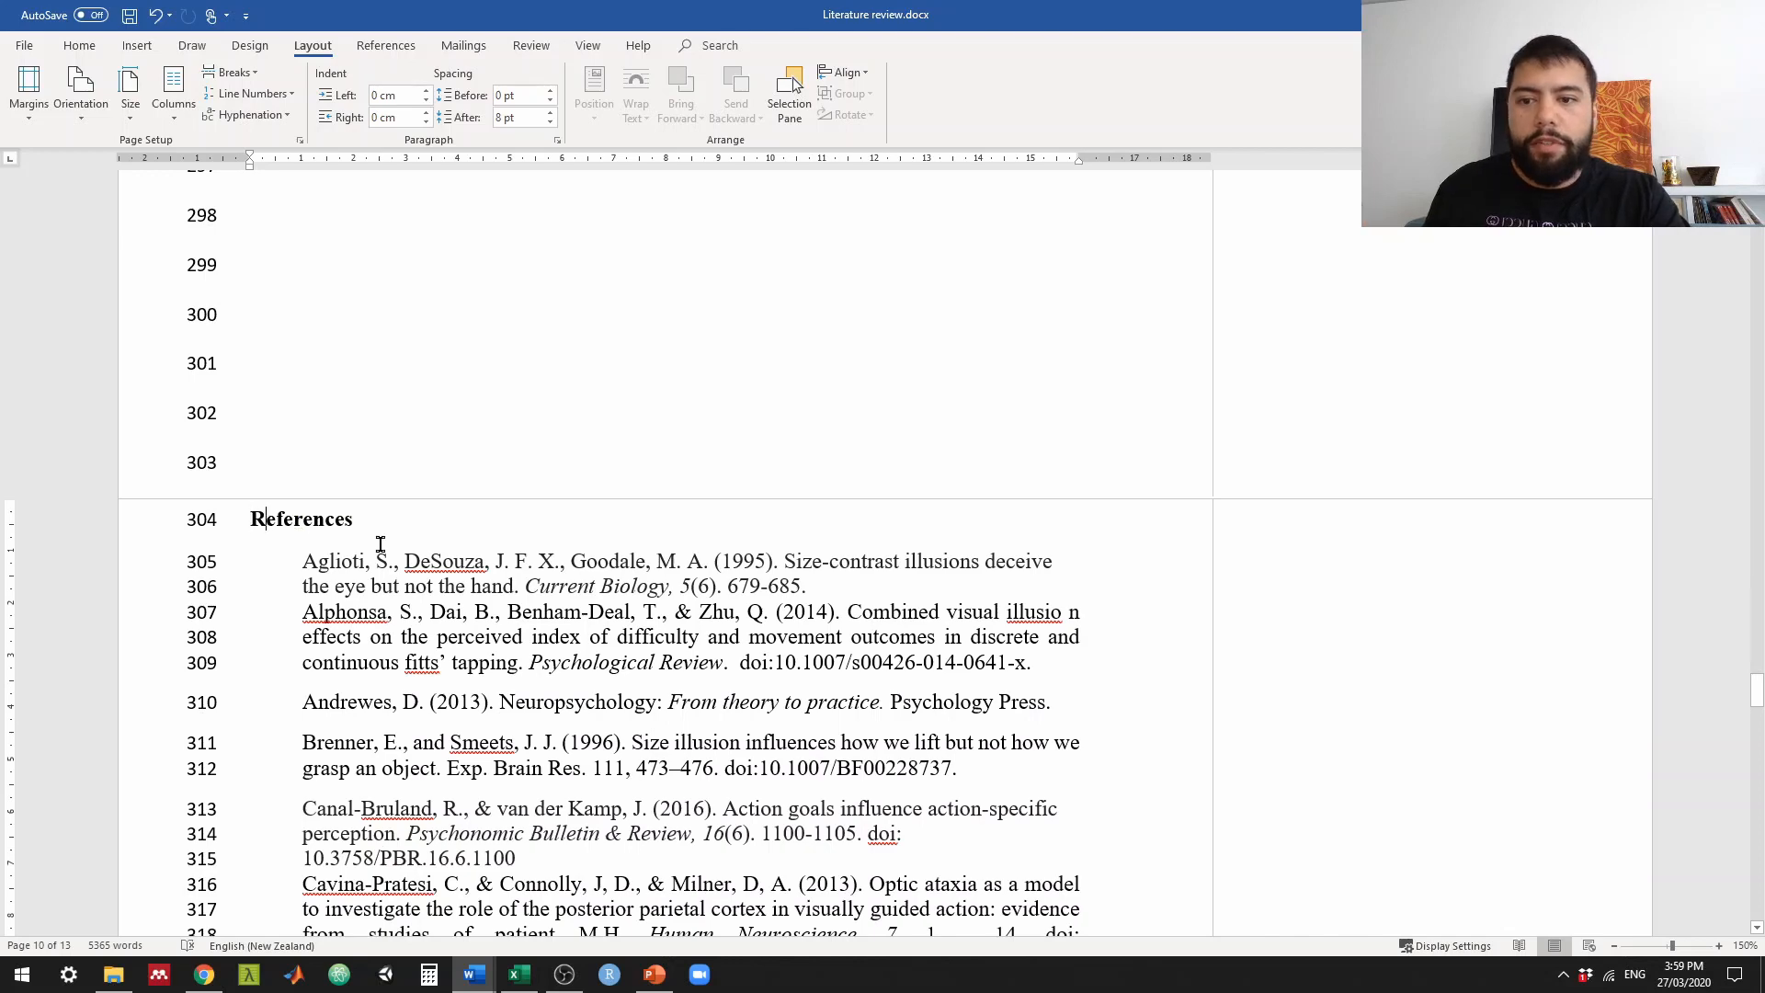
Step: Select the whole References section, from its heading through the last entry at the end of the document
click(406, 561)
scroll(276, 497, down, 1)
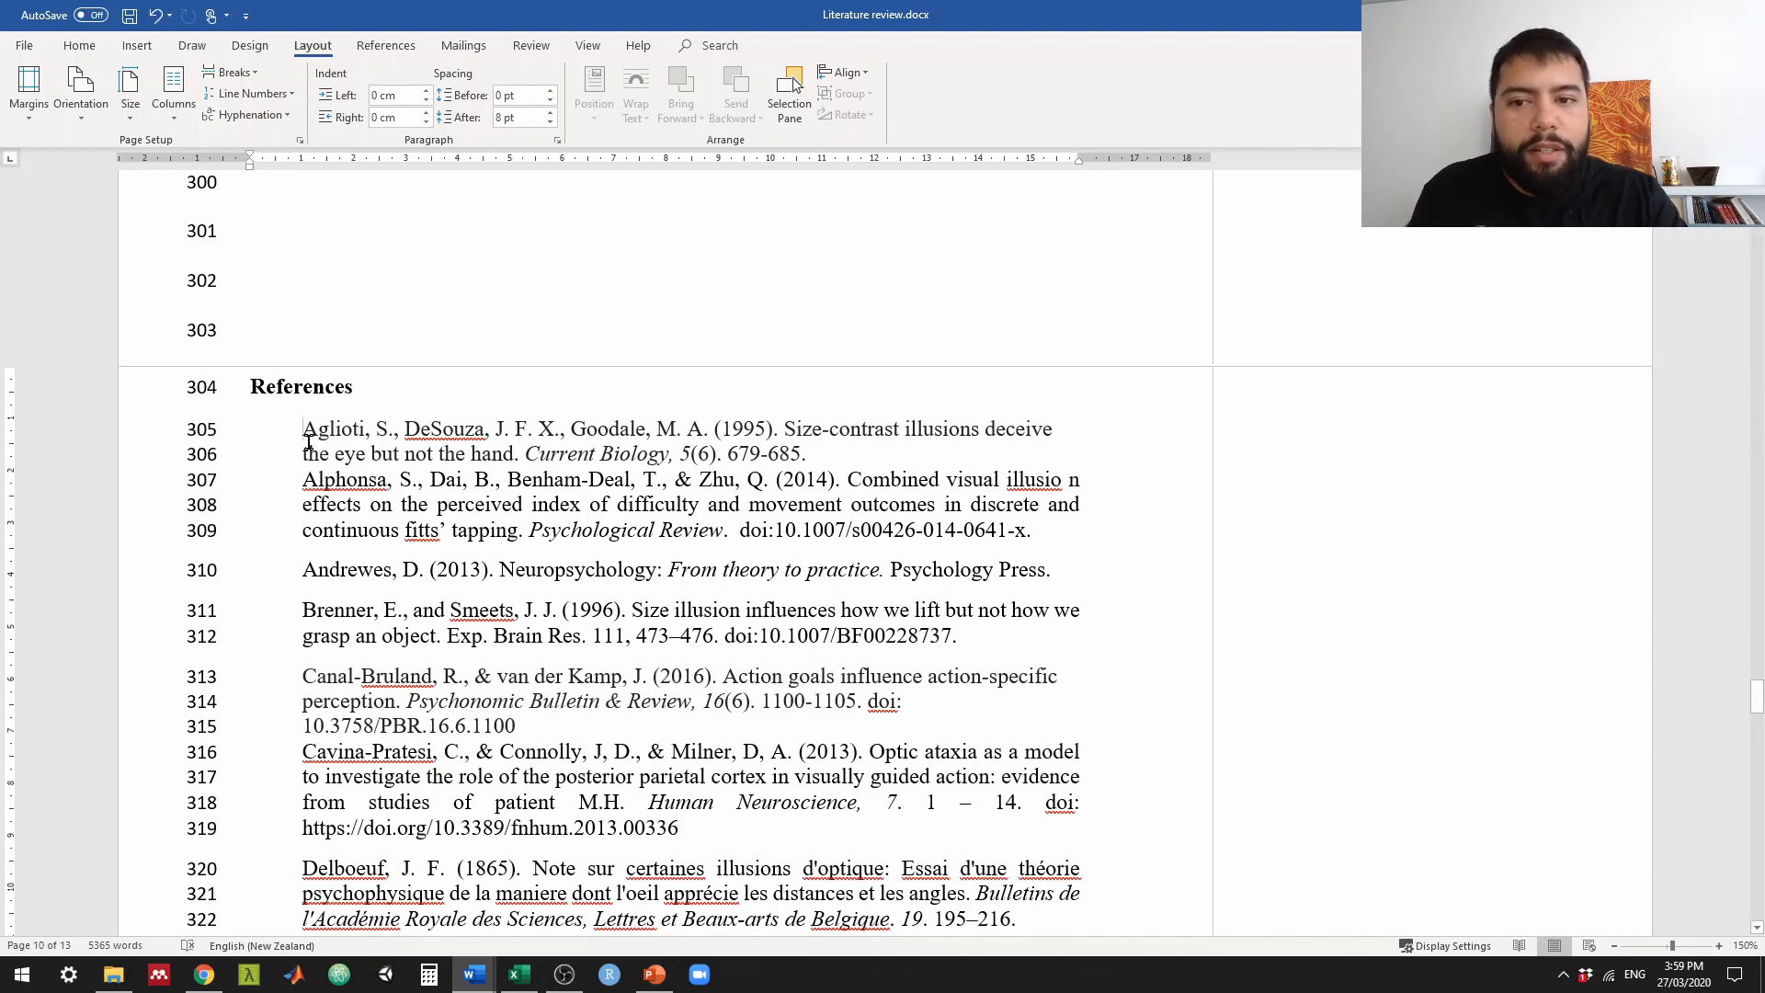
drag(303, 429, 685, 831)
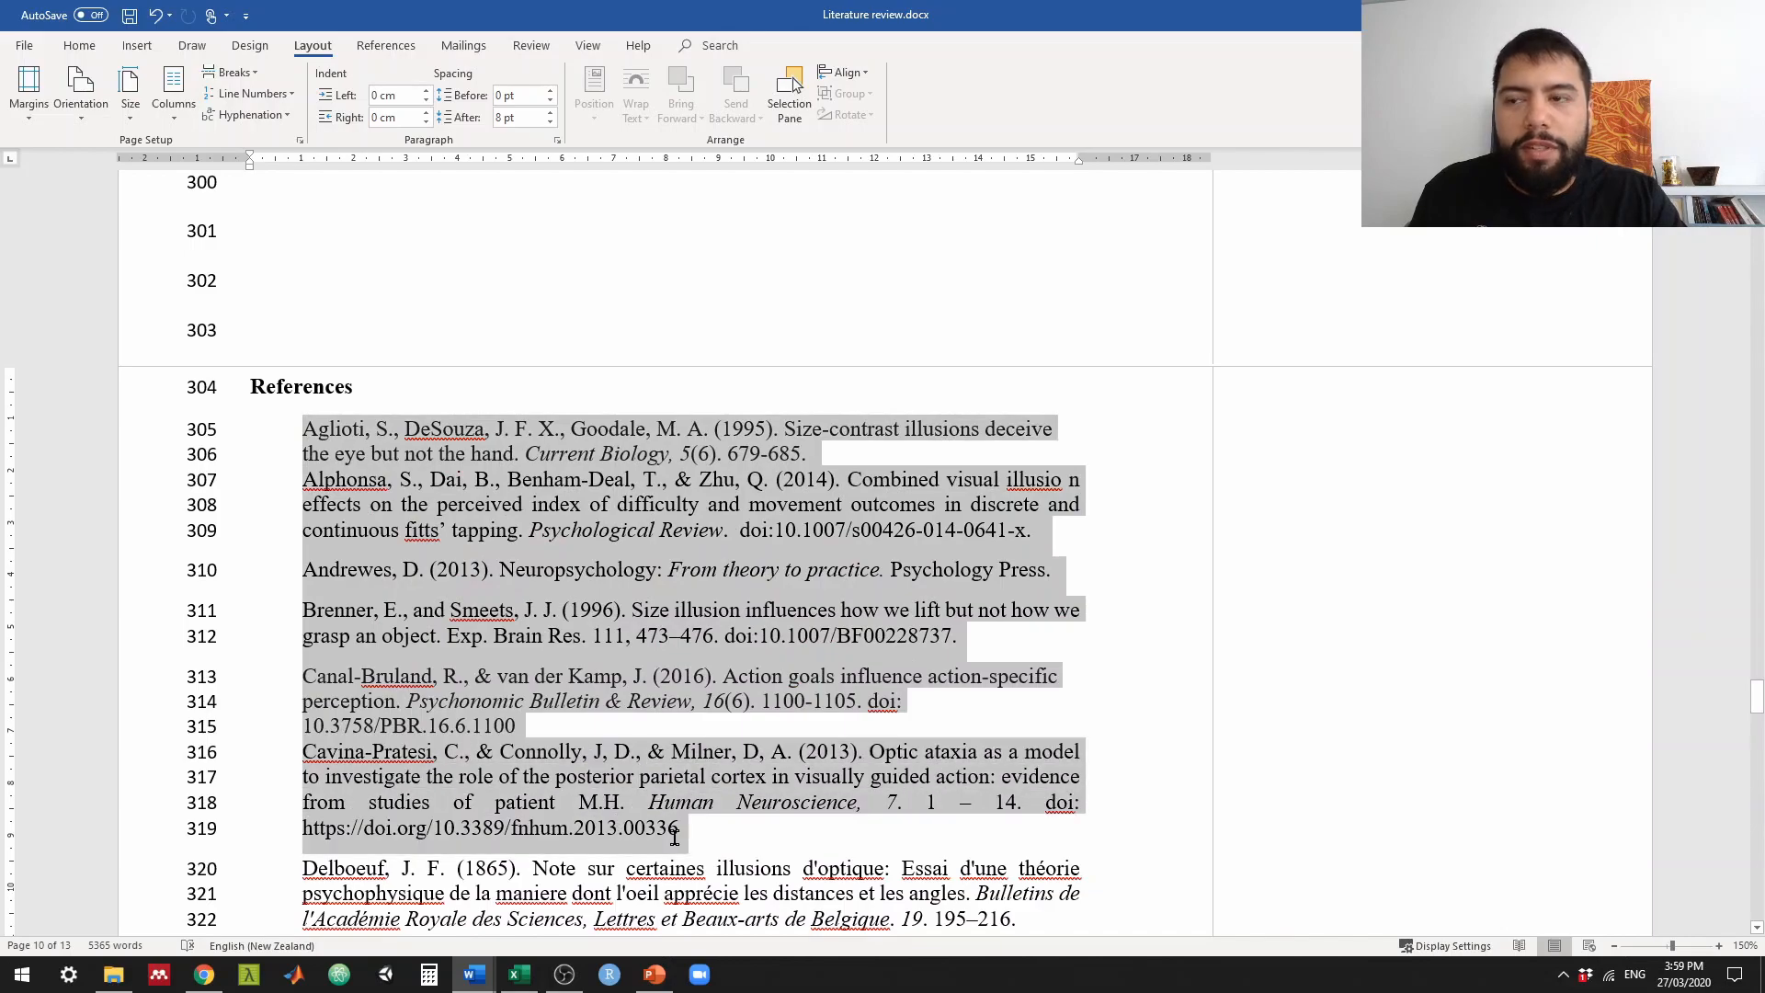
drag(251, 386, 830, 914)
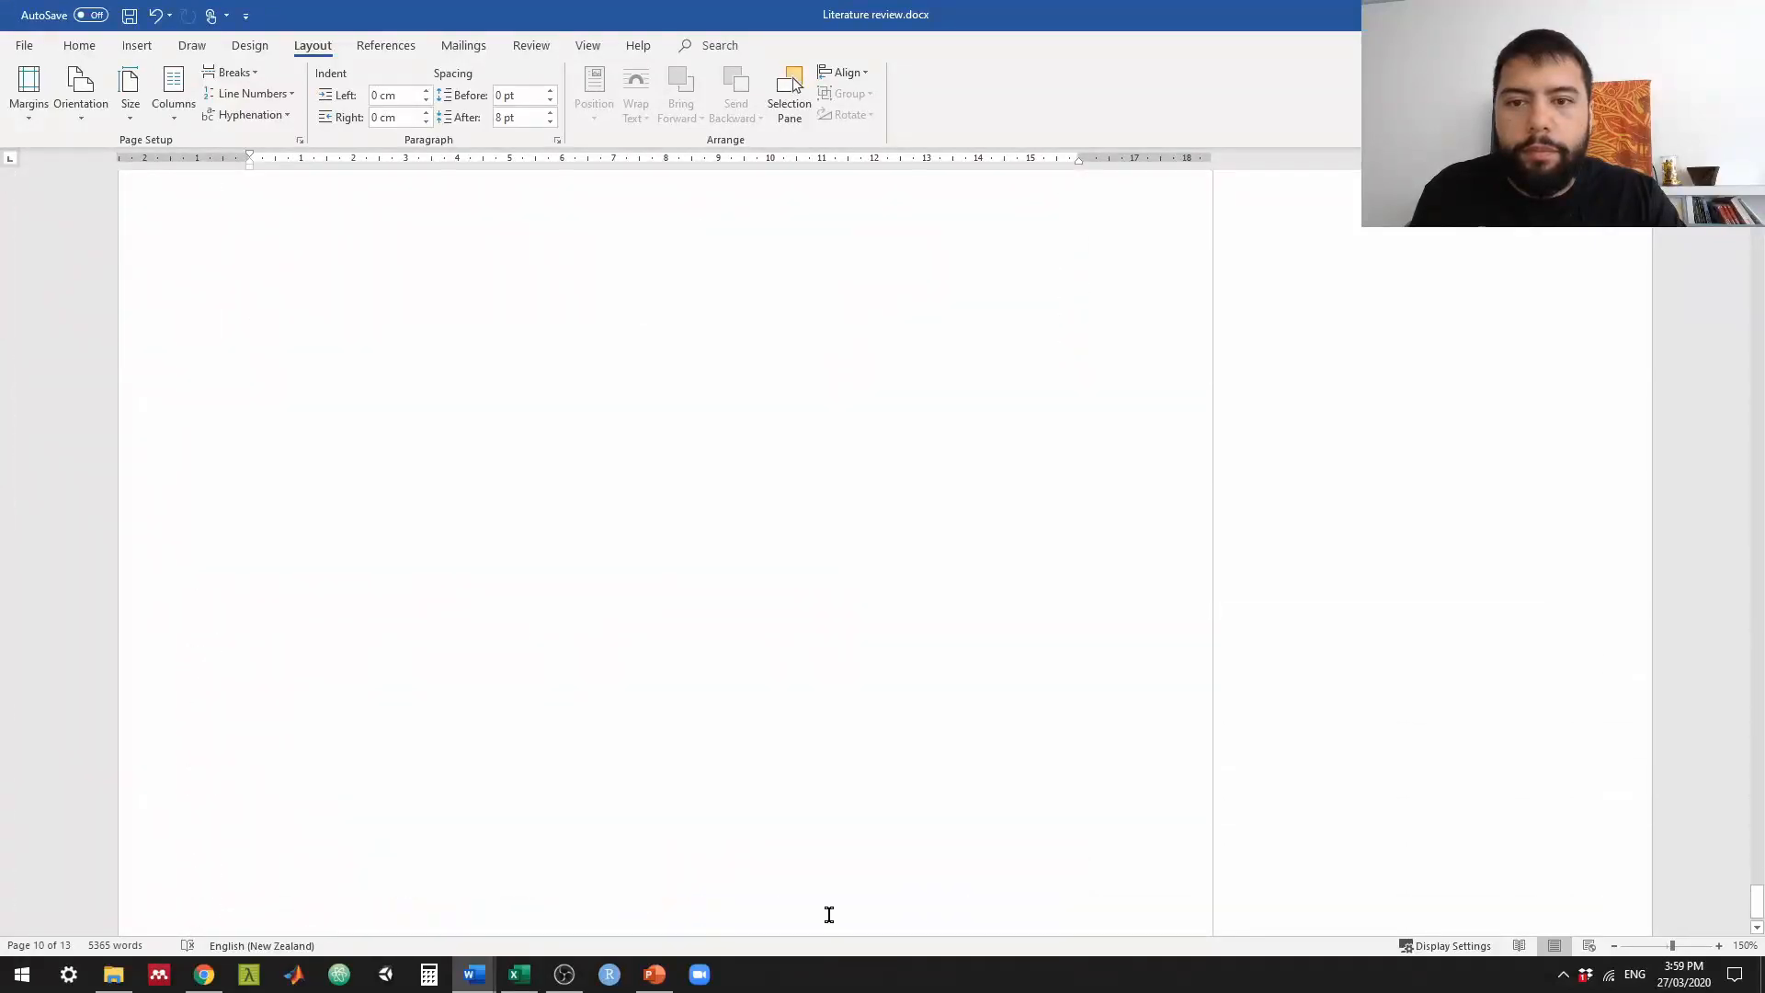
drag(823, 86, 694, 853)
scroll(694, 853, up, 20)
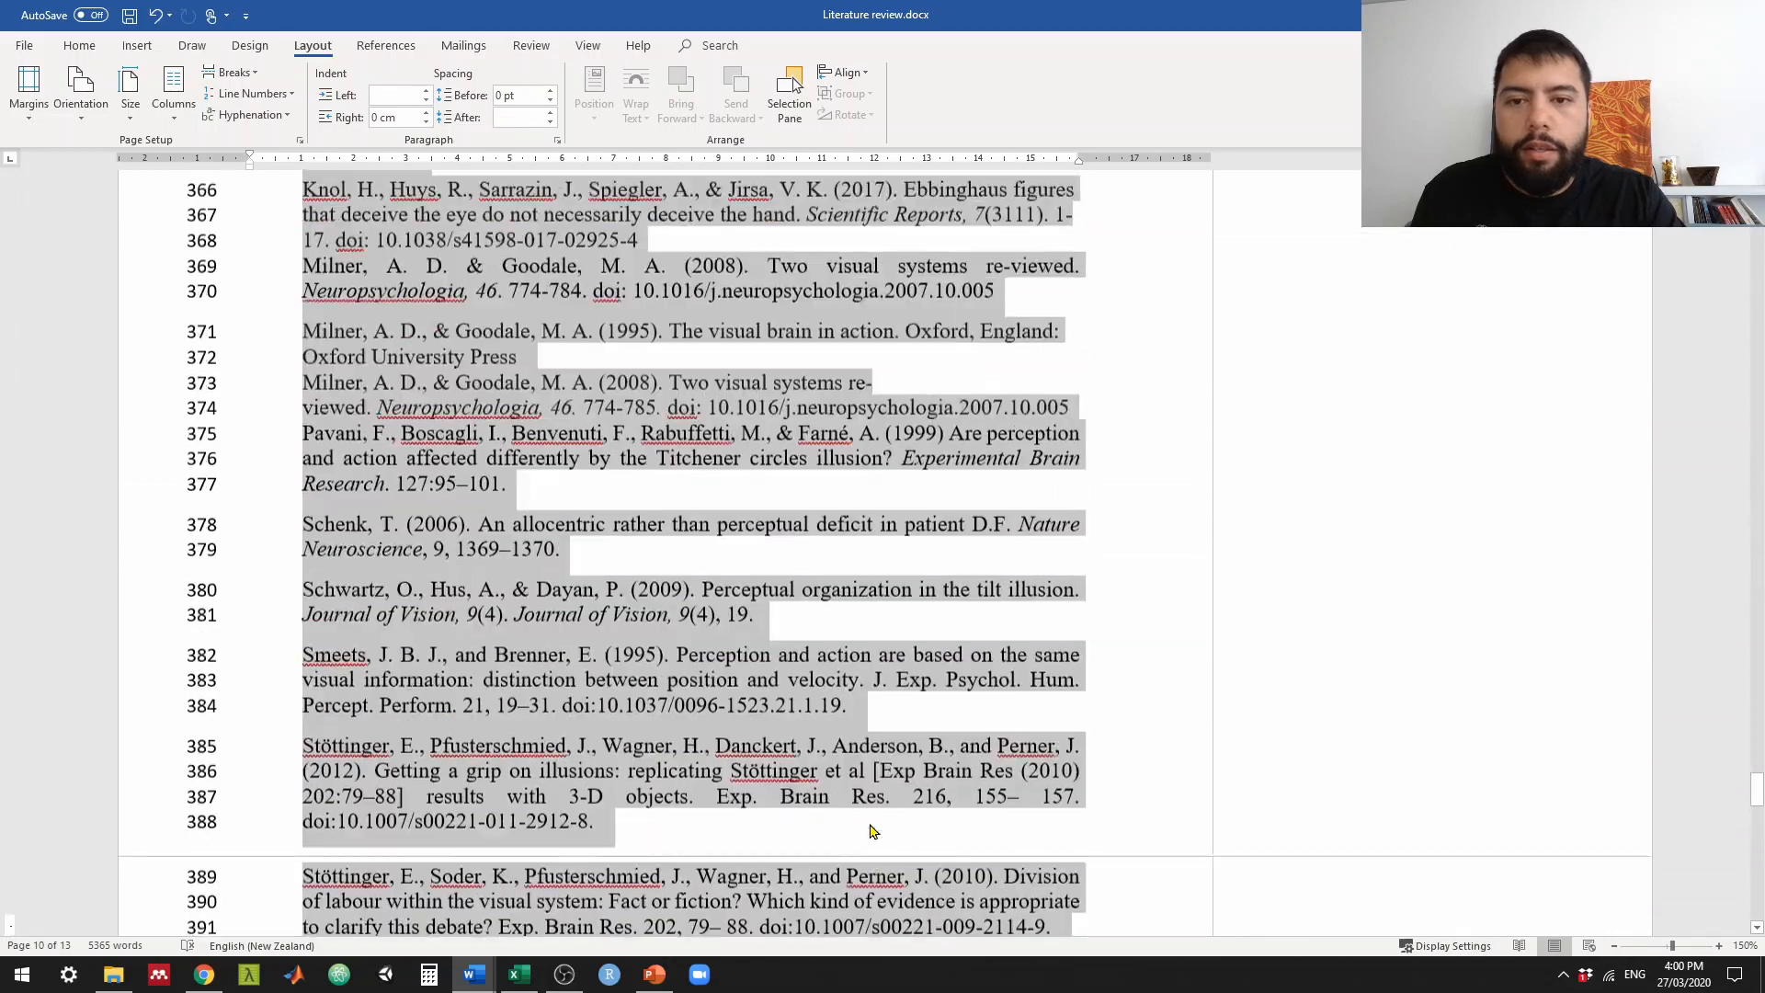
scroll(874, 830, up, 8)
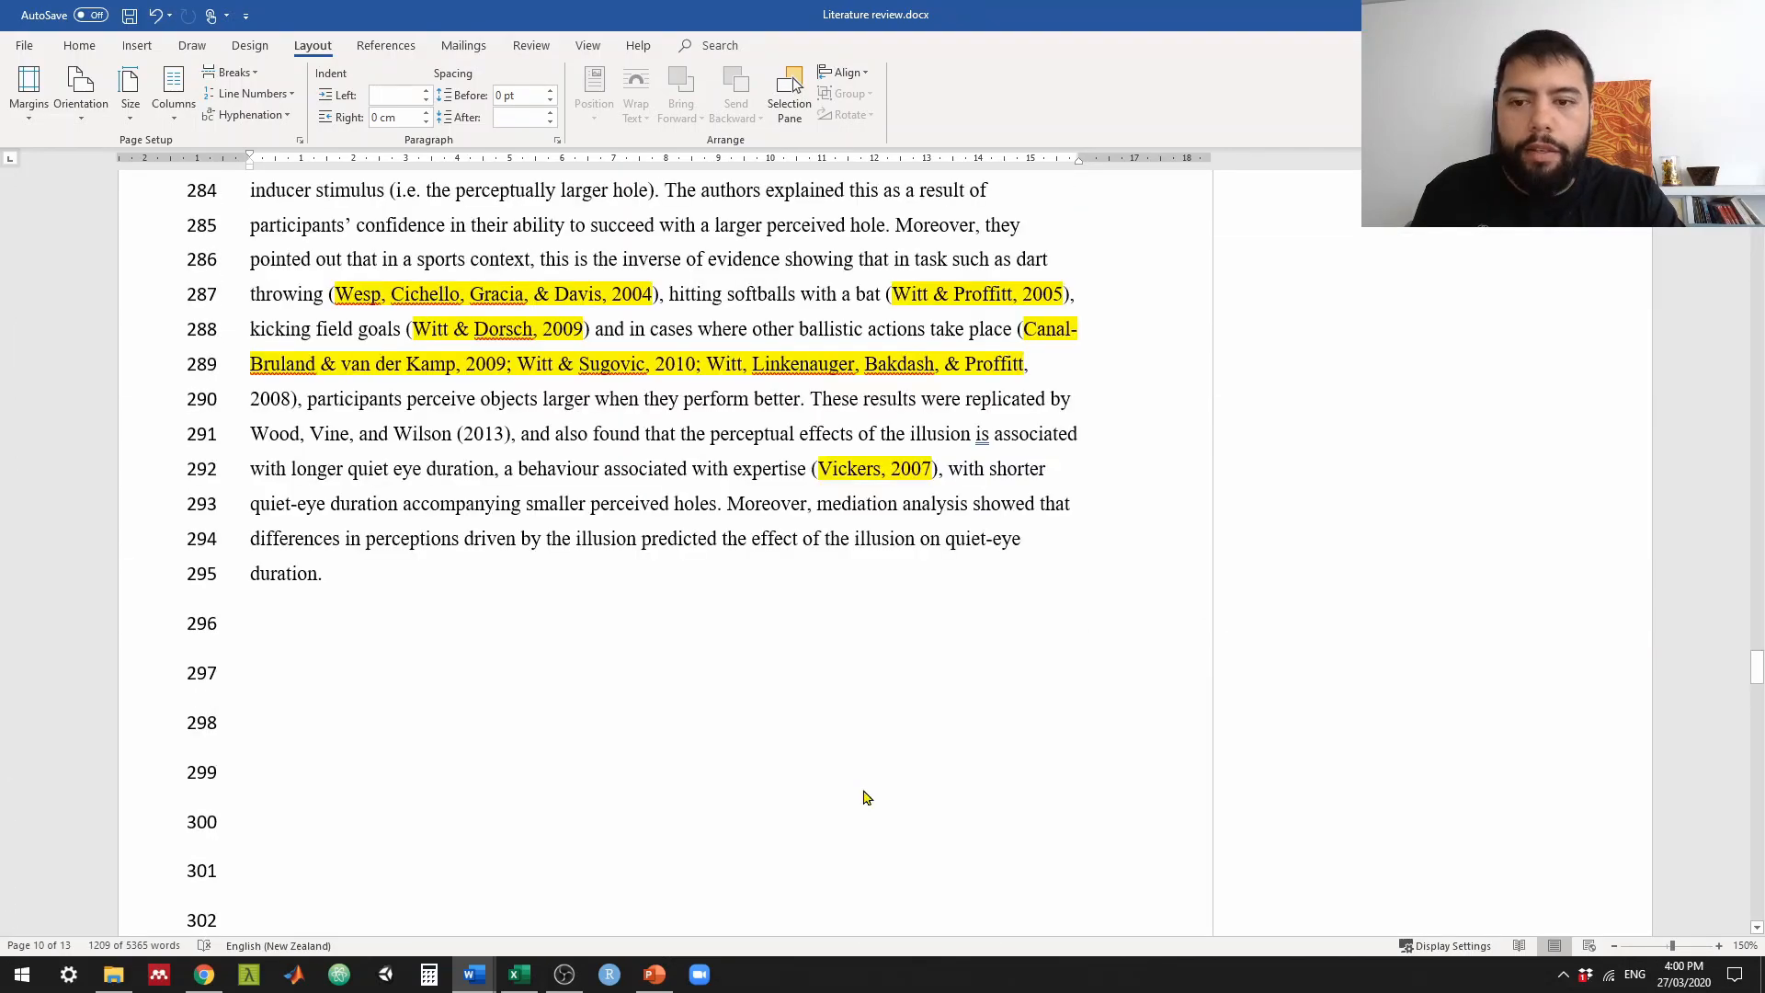
scroll(860, 792, down, 5)
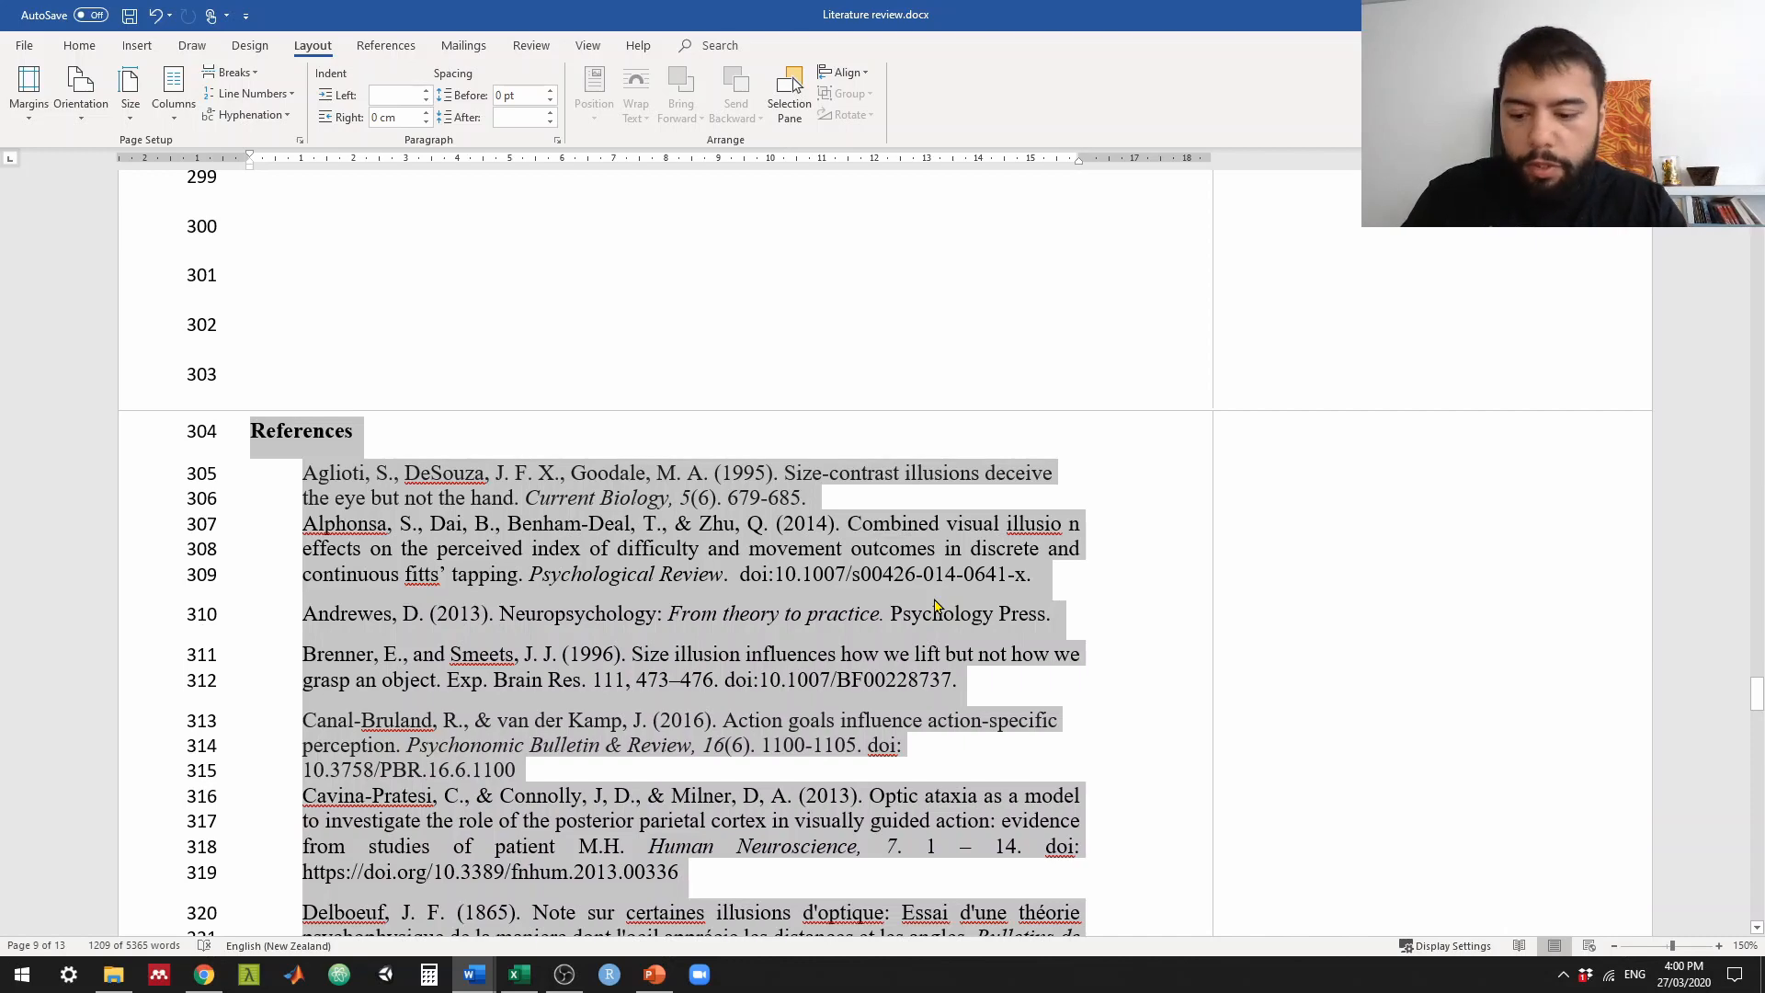
Step: Sort the selected references by paragraphs as text in ascending order, with no header row
key(super+plus)
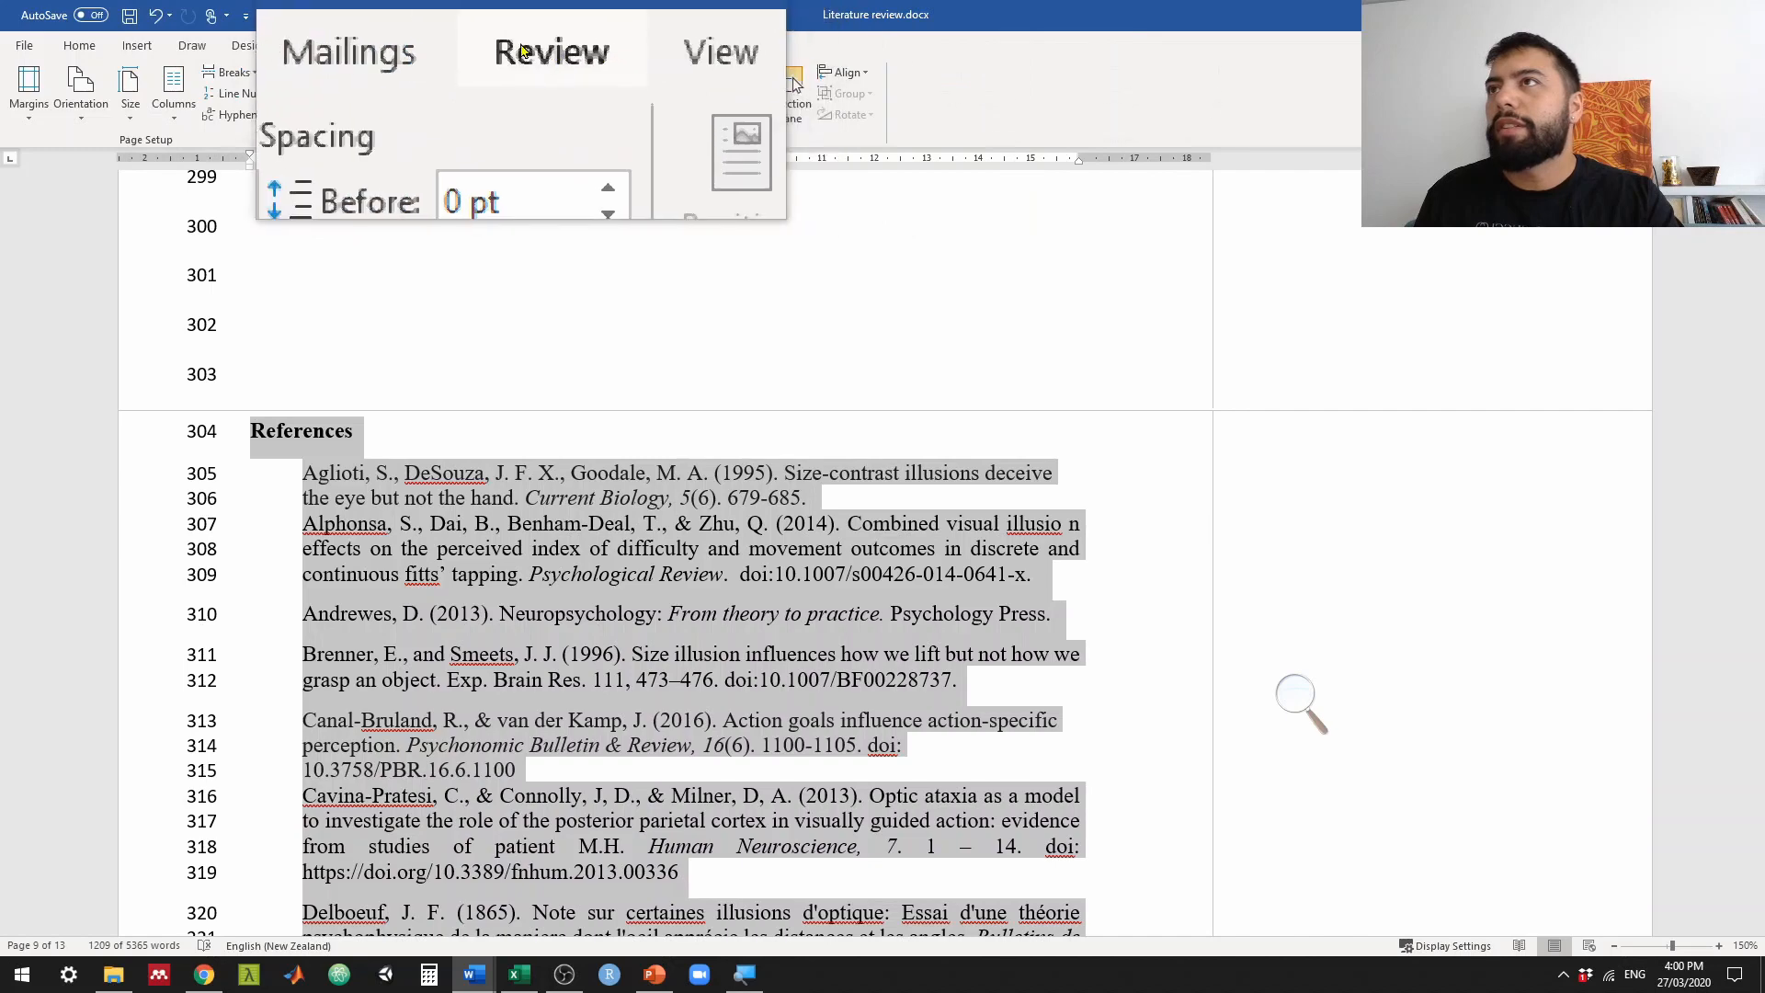
click(536, 45)
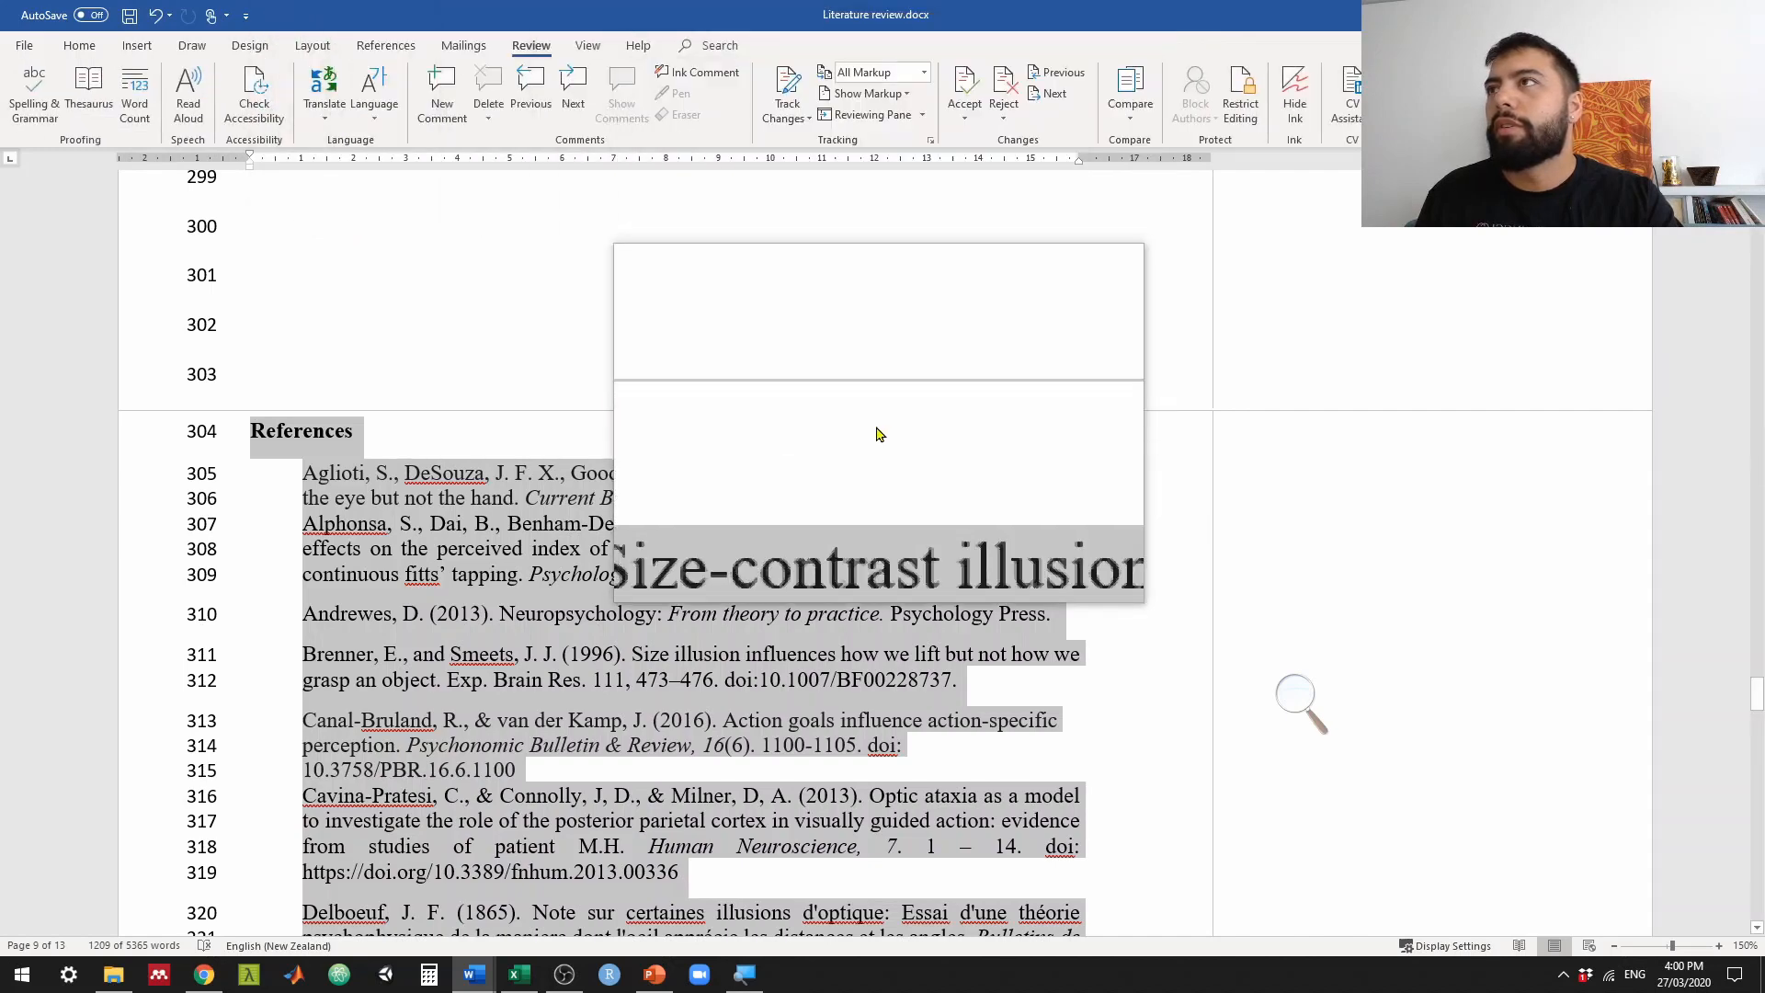
click(79, 45)
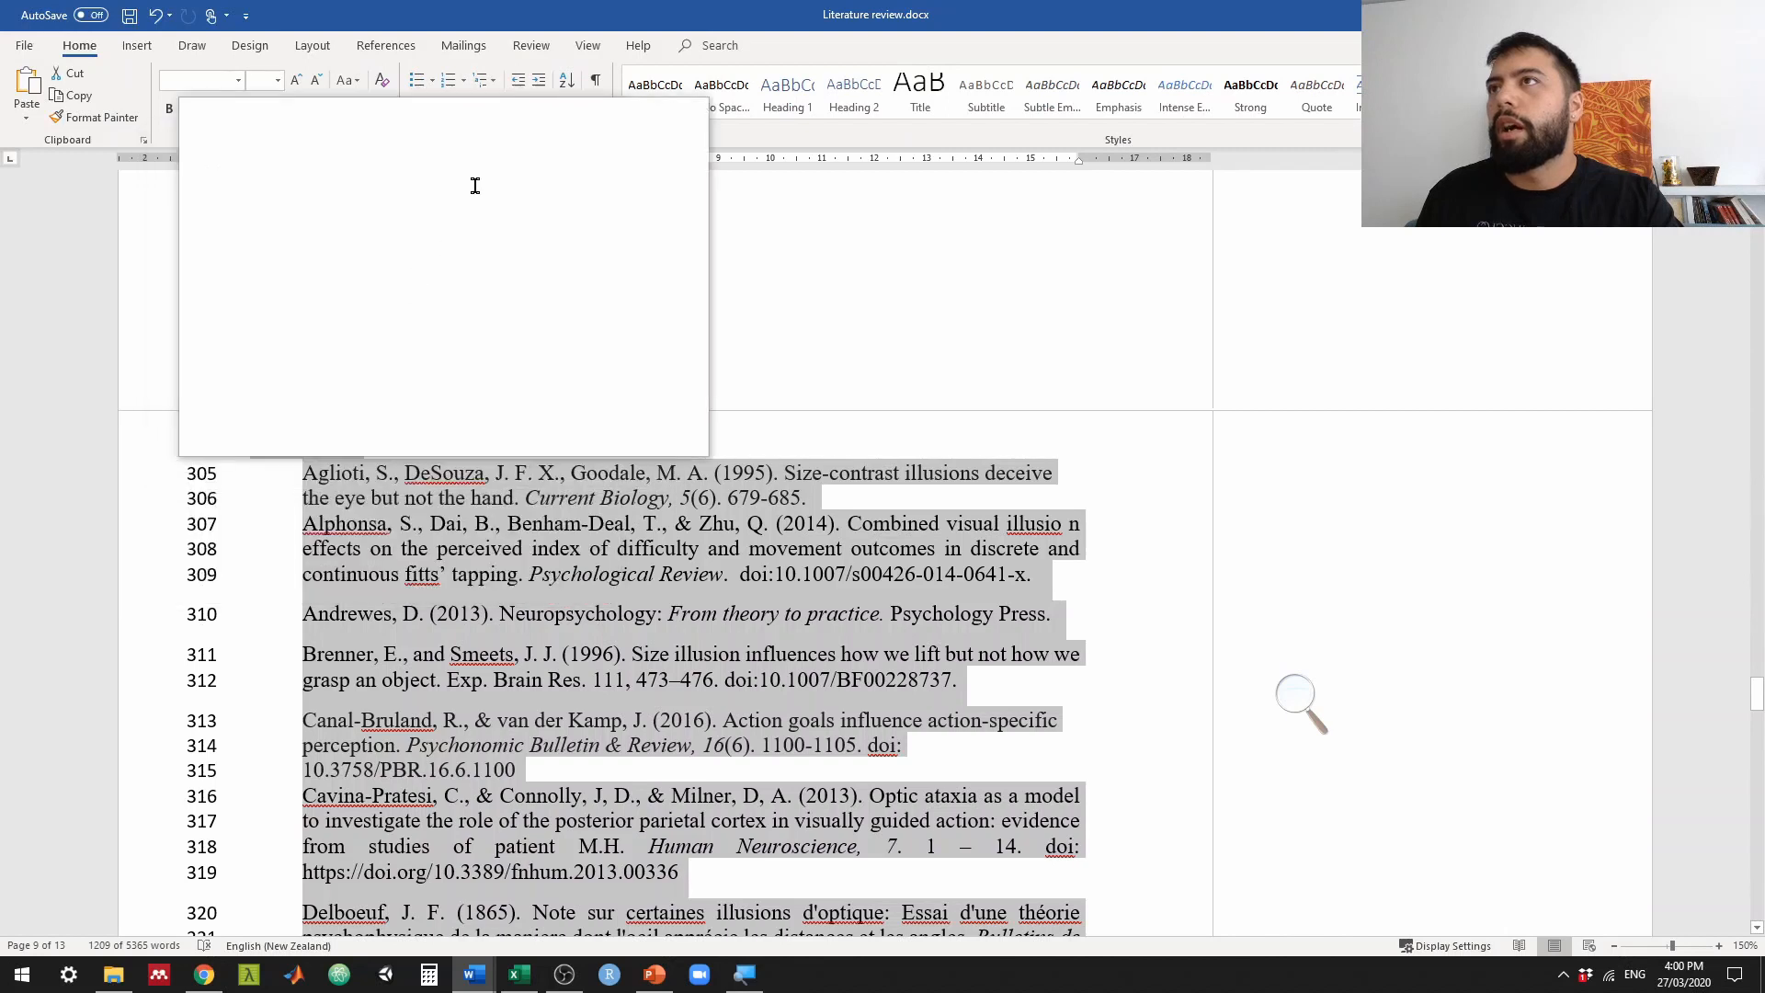
click(566, 87)
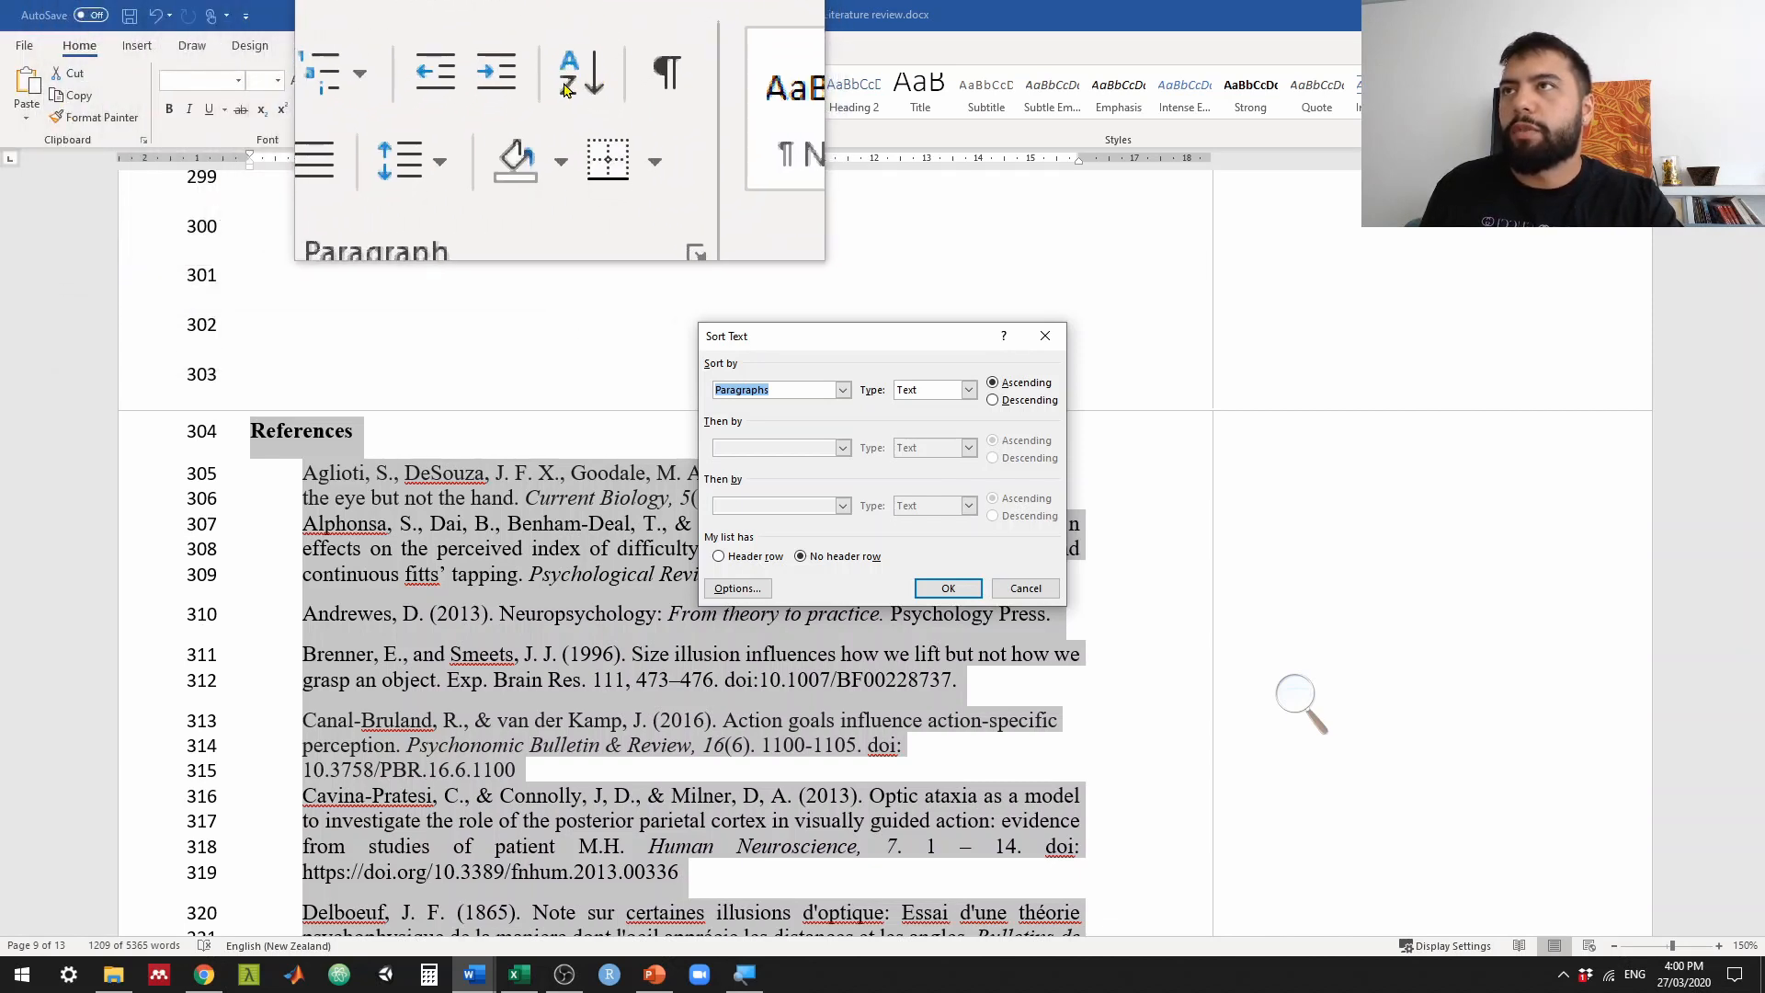
key(super+Escape)
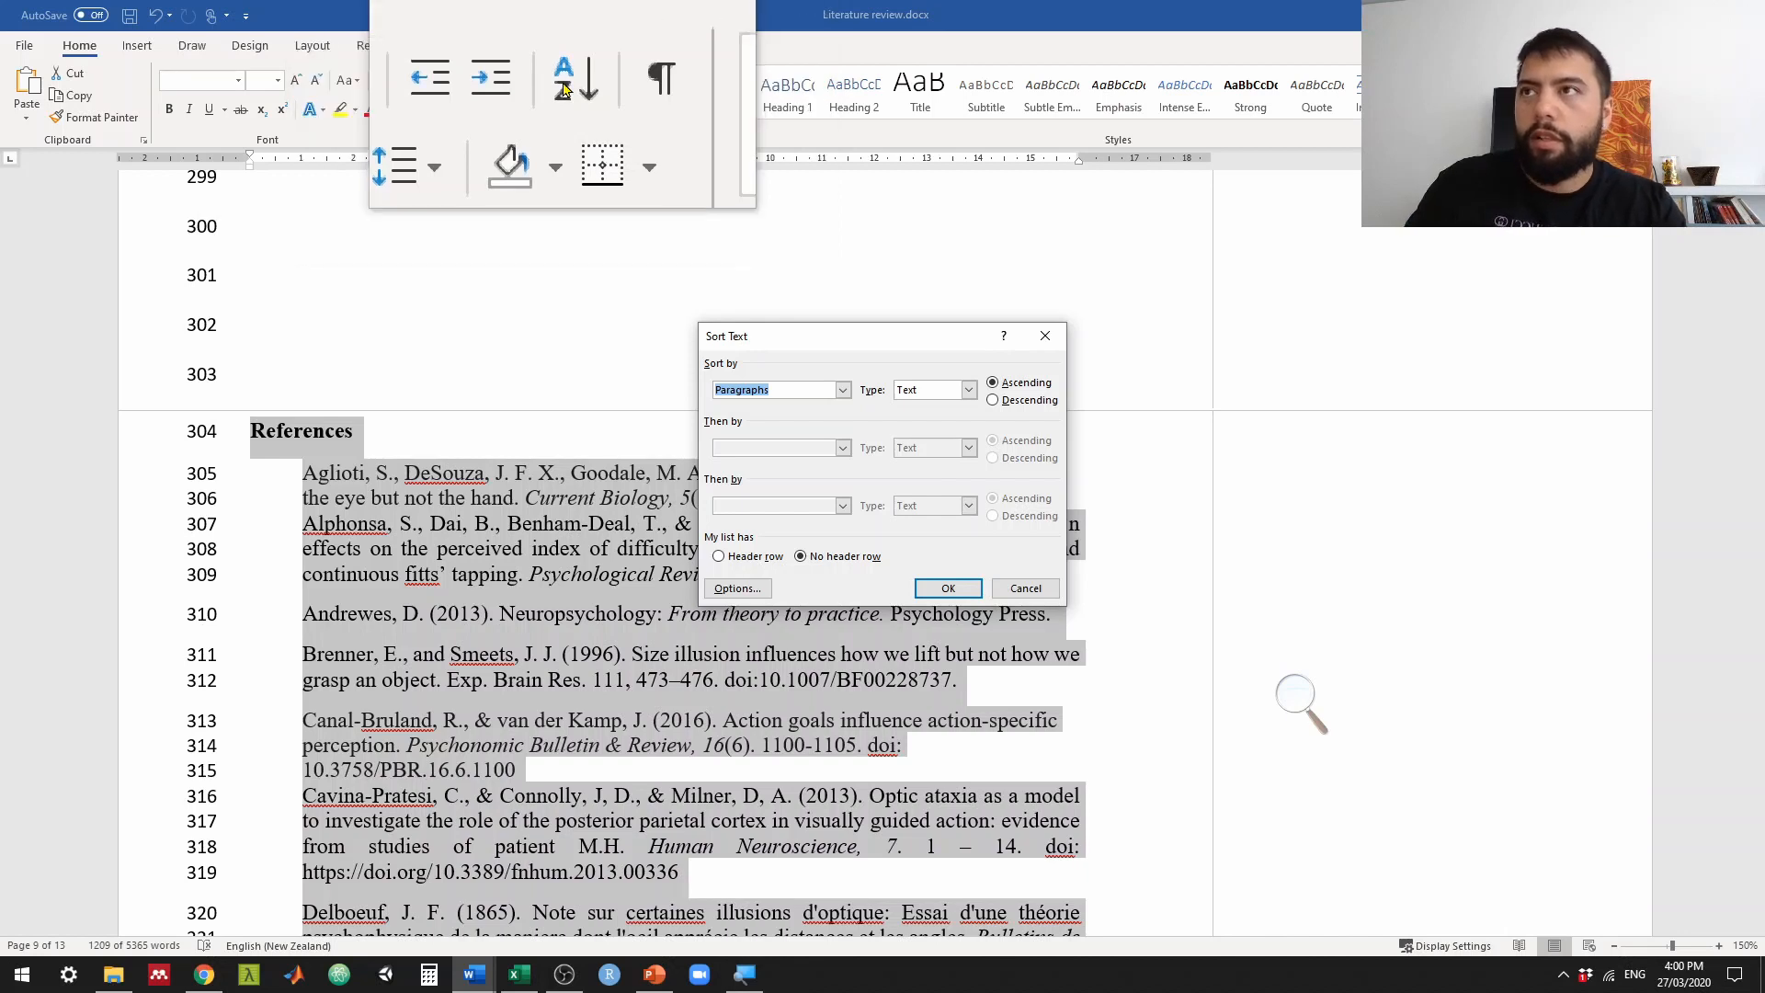
drag(794, 328, 743, 299)
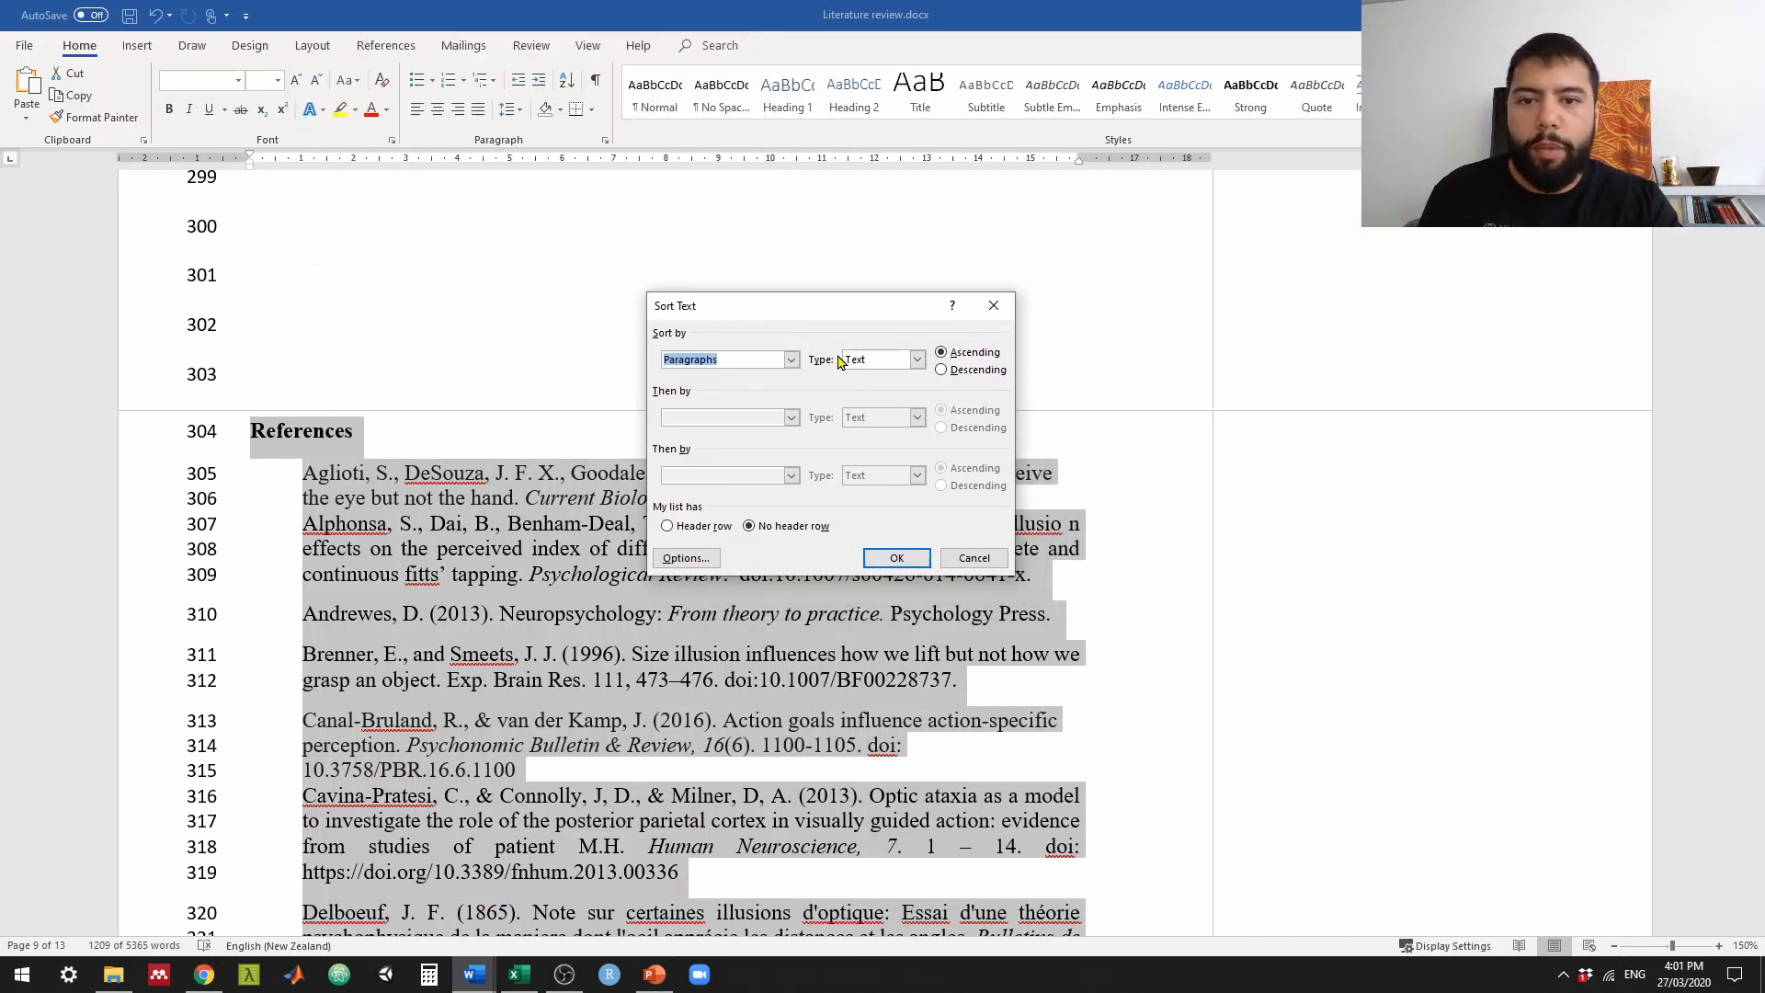
click(903, 561)
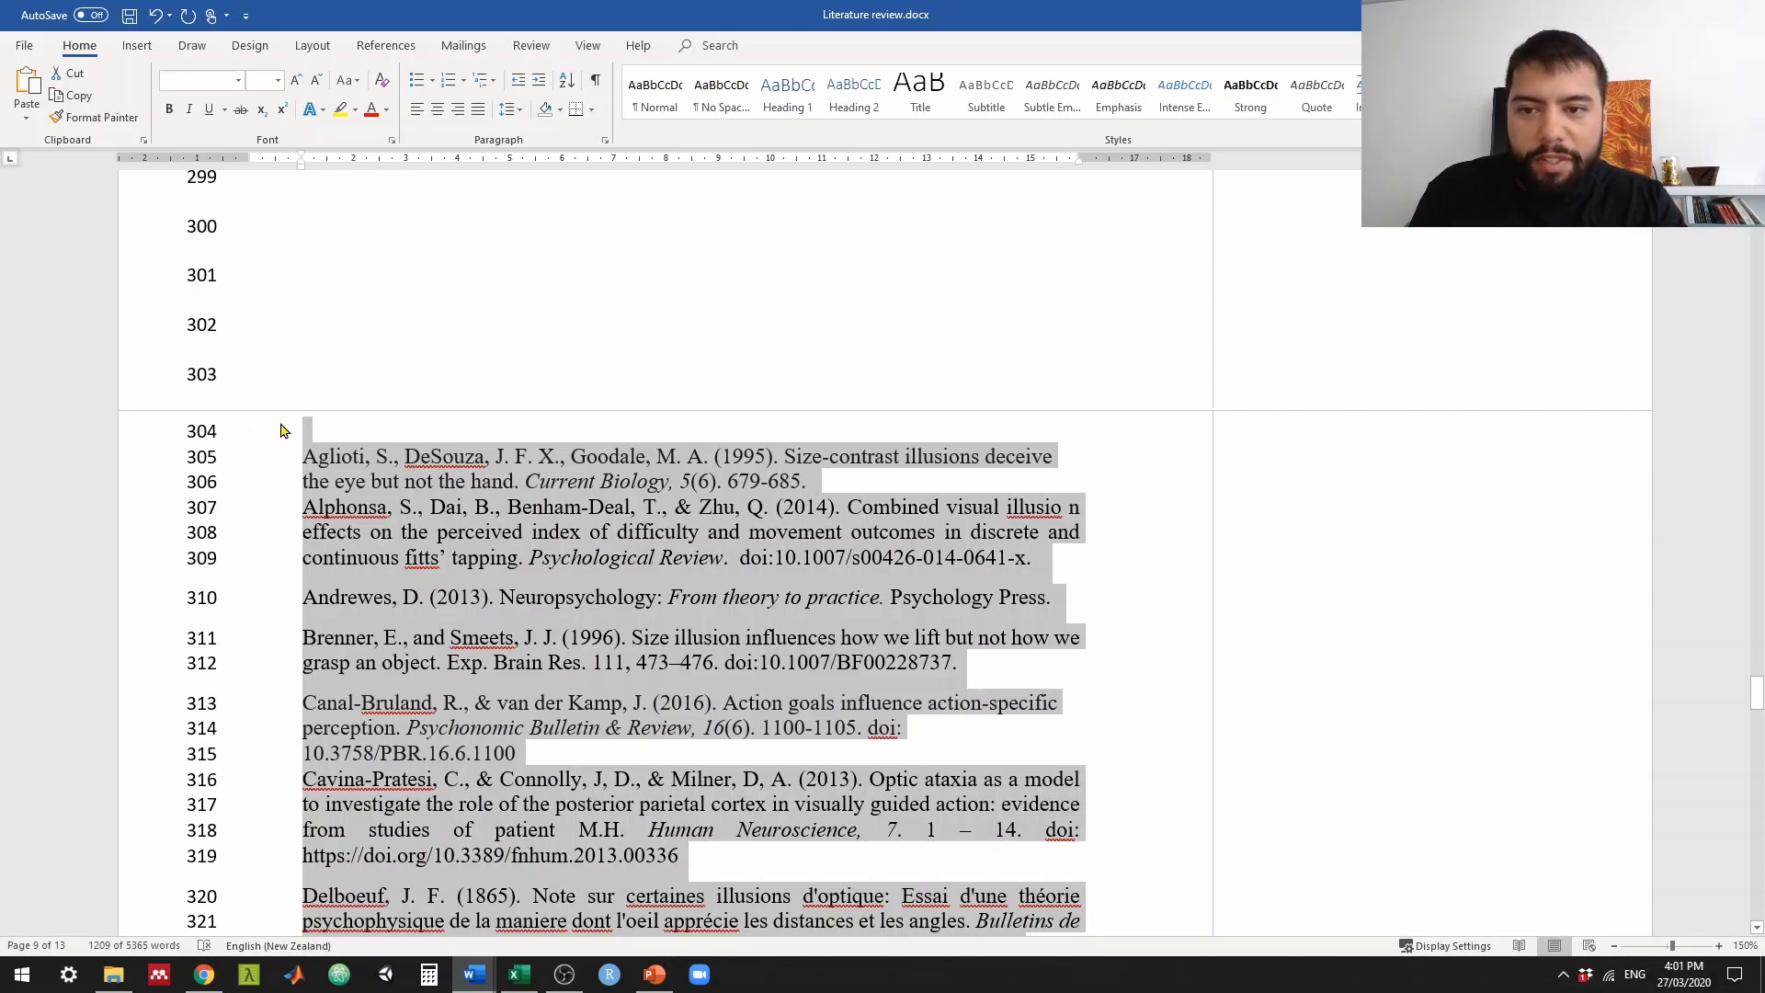
Step: Check the order of the sorted reference list down to the S entries and undo the sort
scroll(355, 471, down, 15)
scroll(355, 472, down, 5)
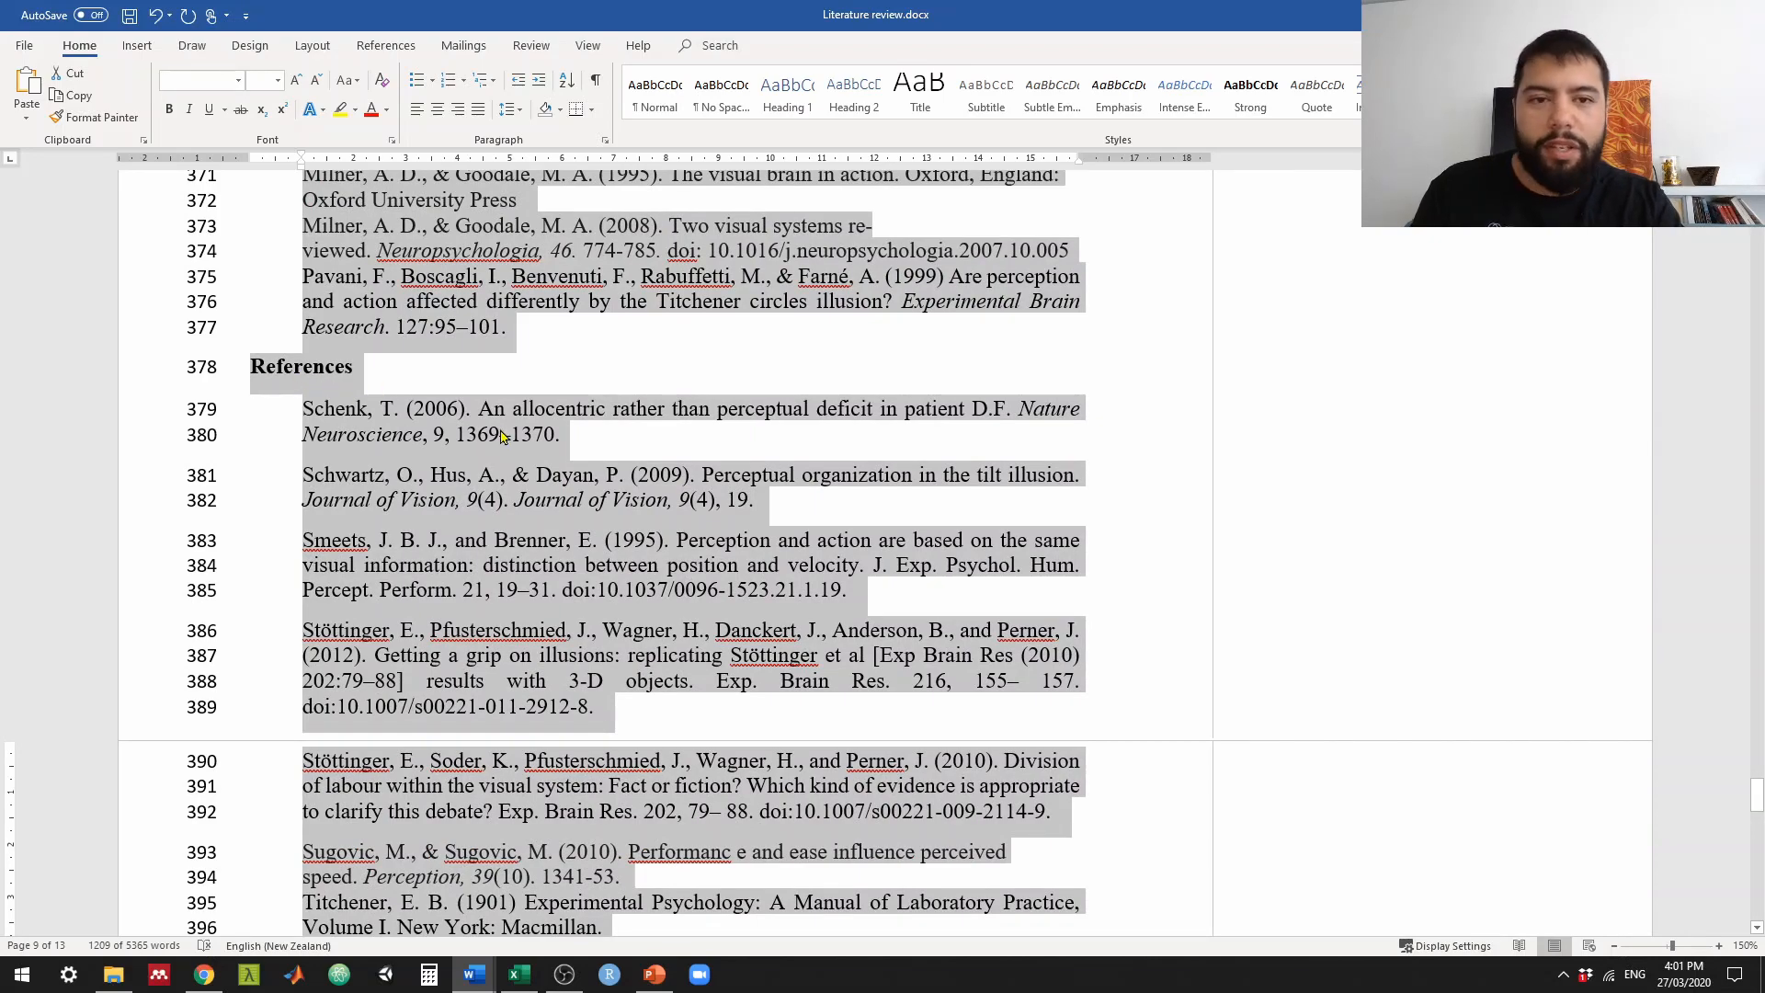
scroll(502, 437, up, 16)
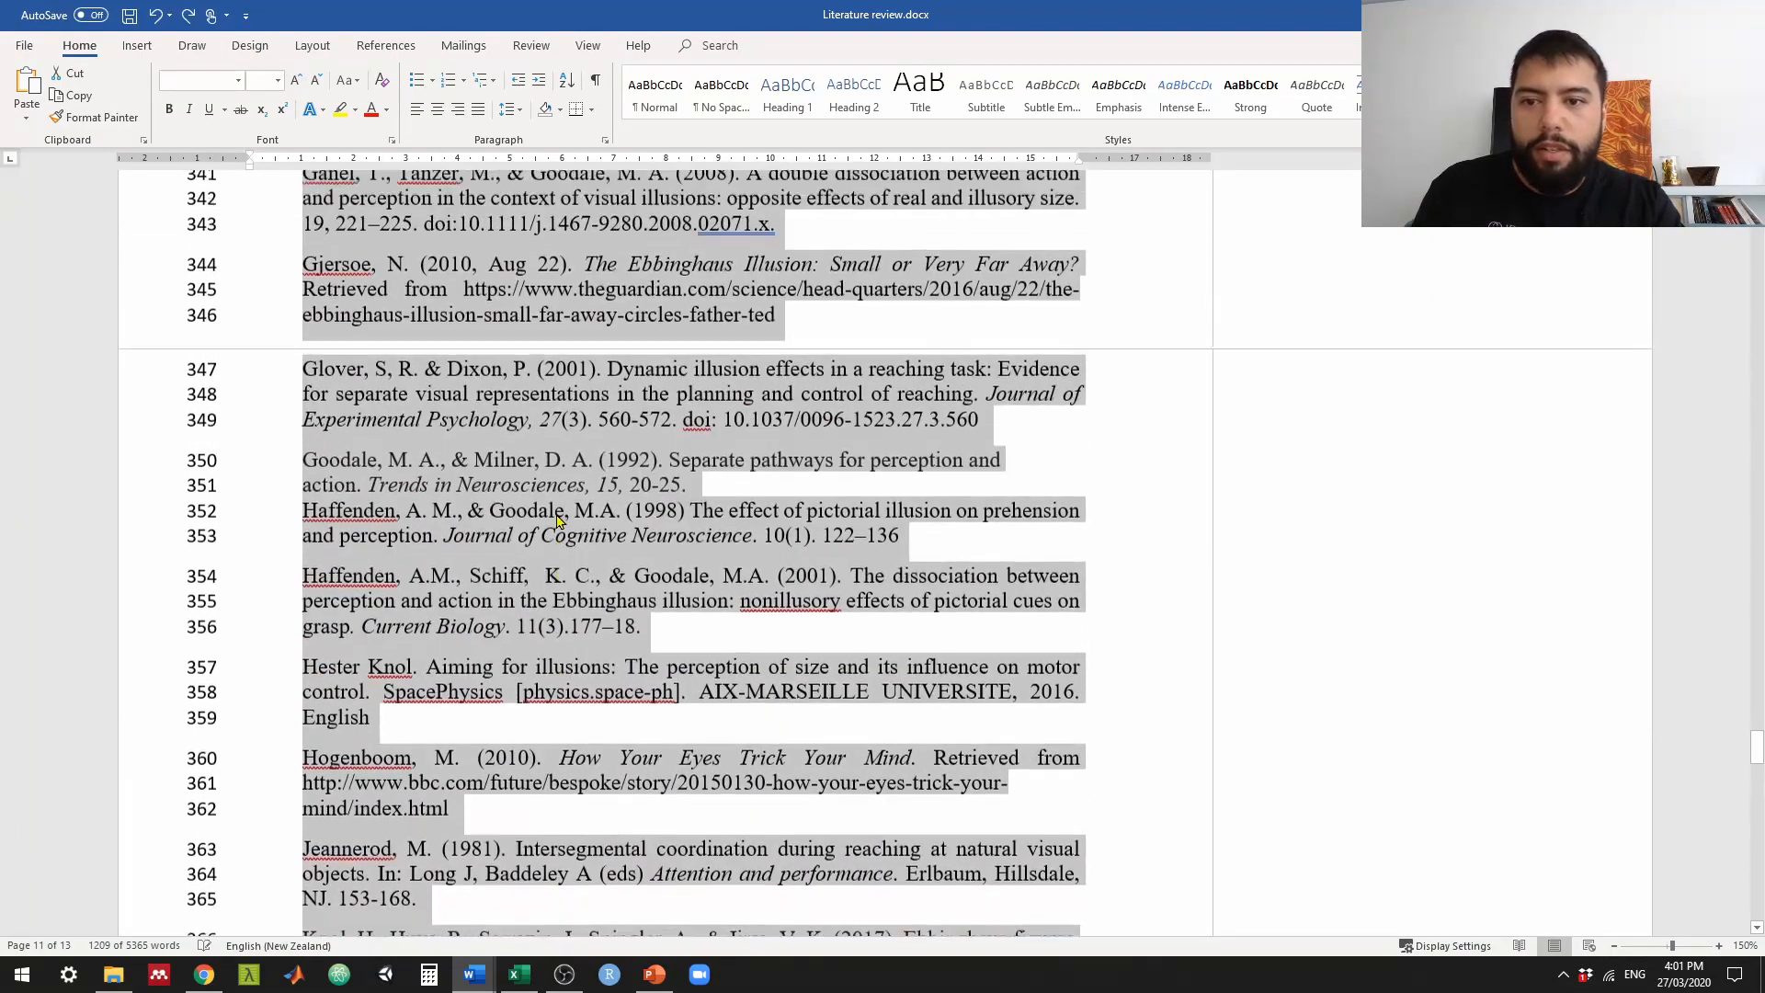
scroll(556, 522, up, 7)
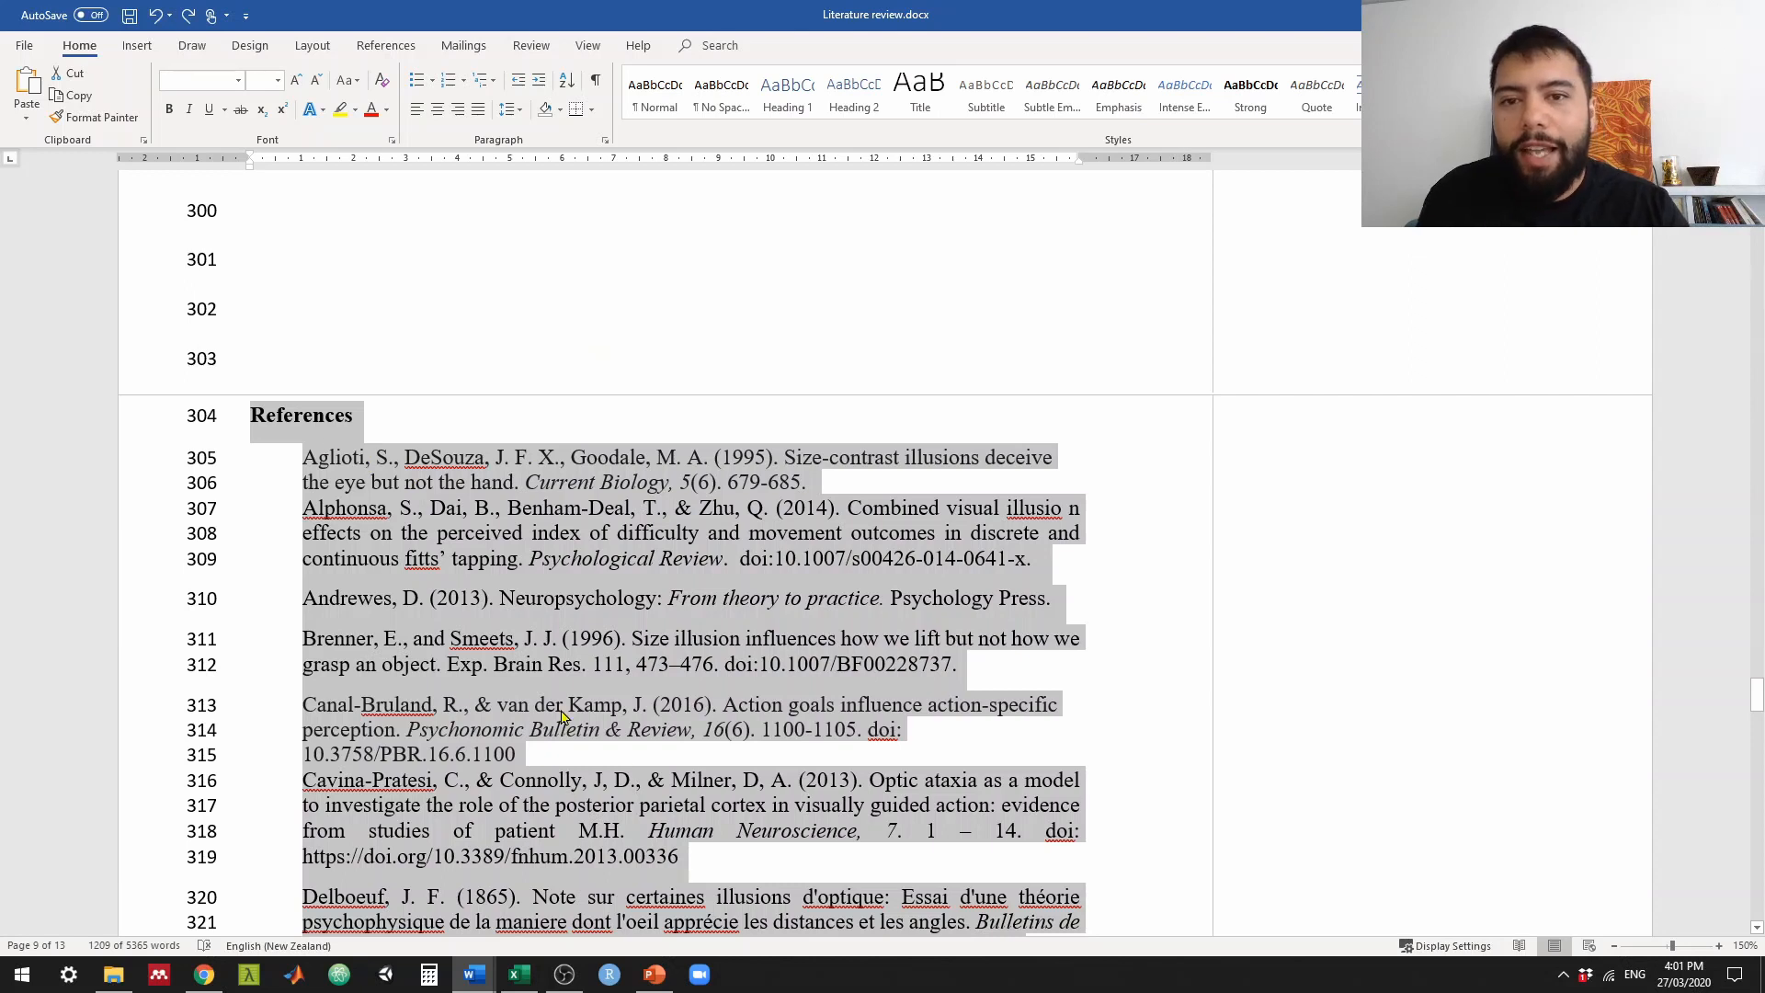
Step: Set the line spacing of the selected References section to 1.5
key(super+plus)
click(519, 112)
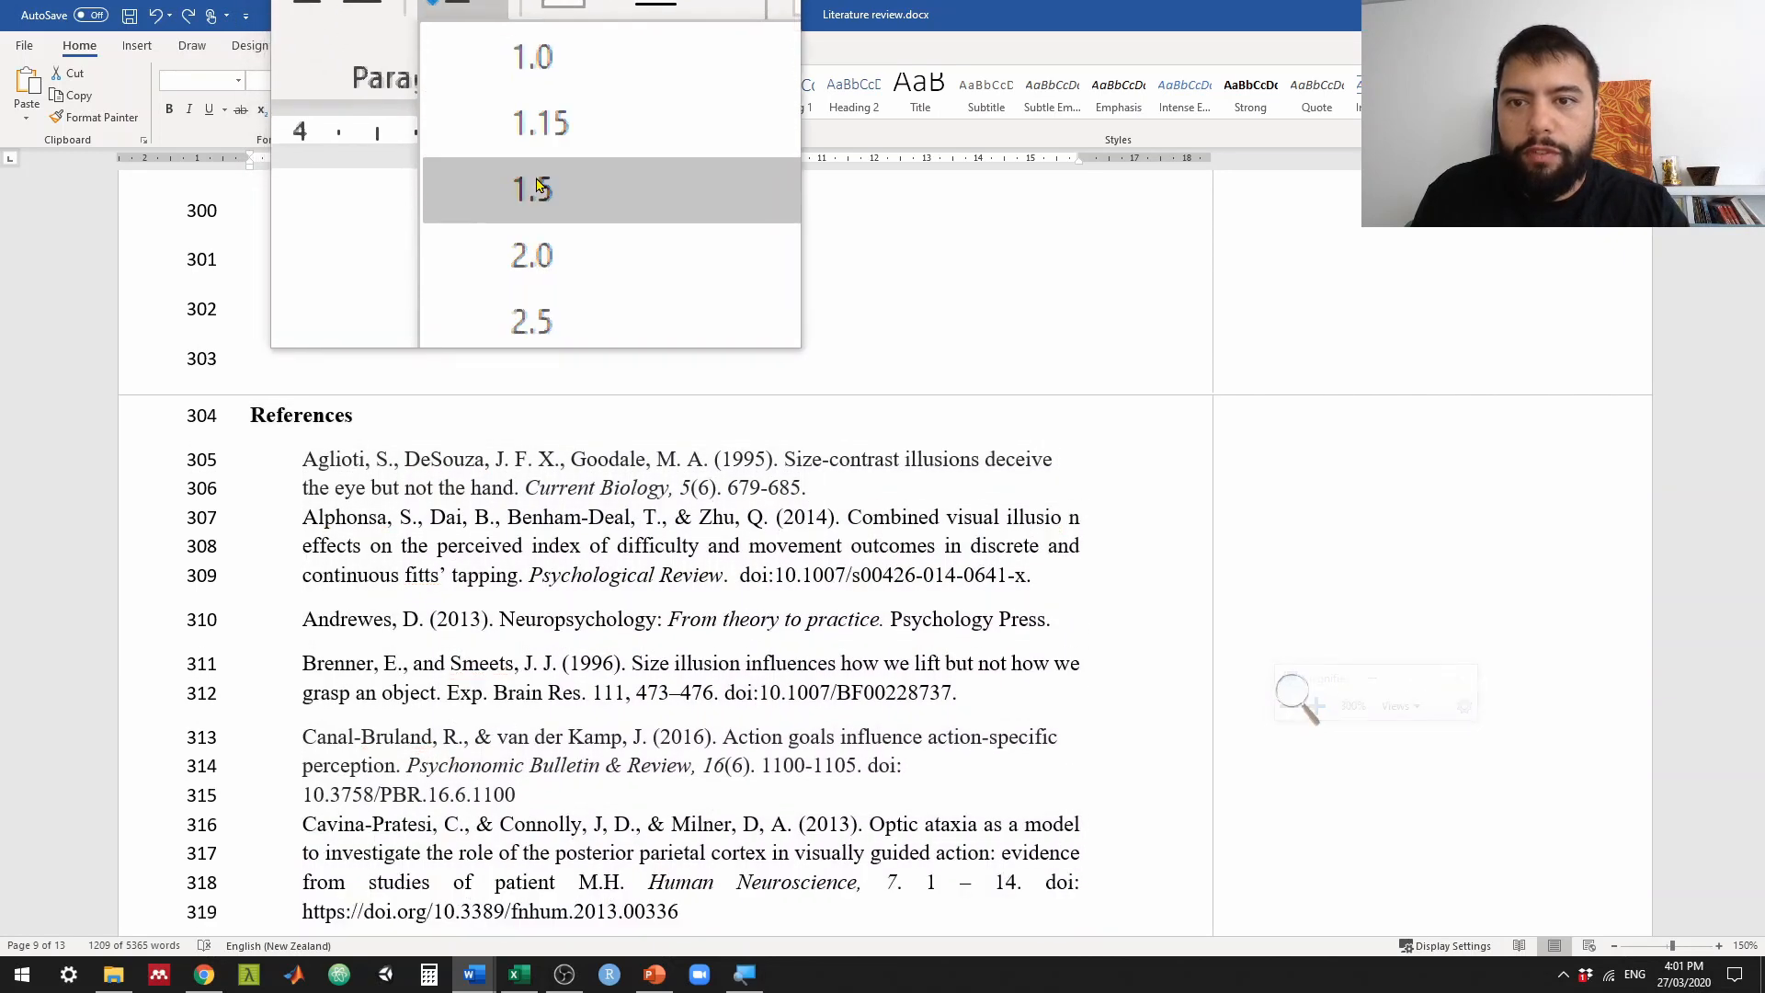
key(super+Escape)
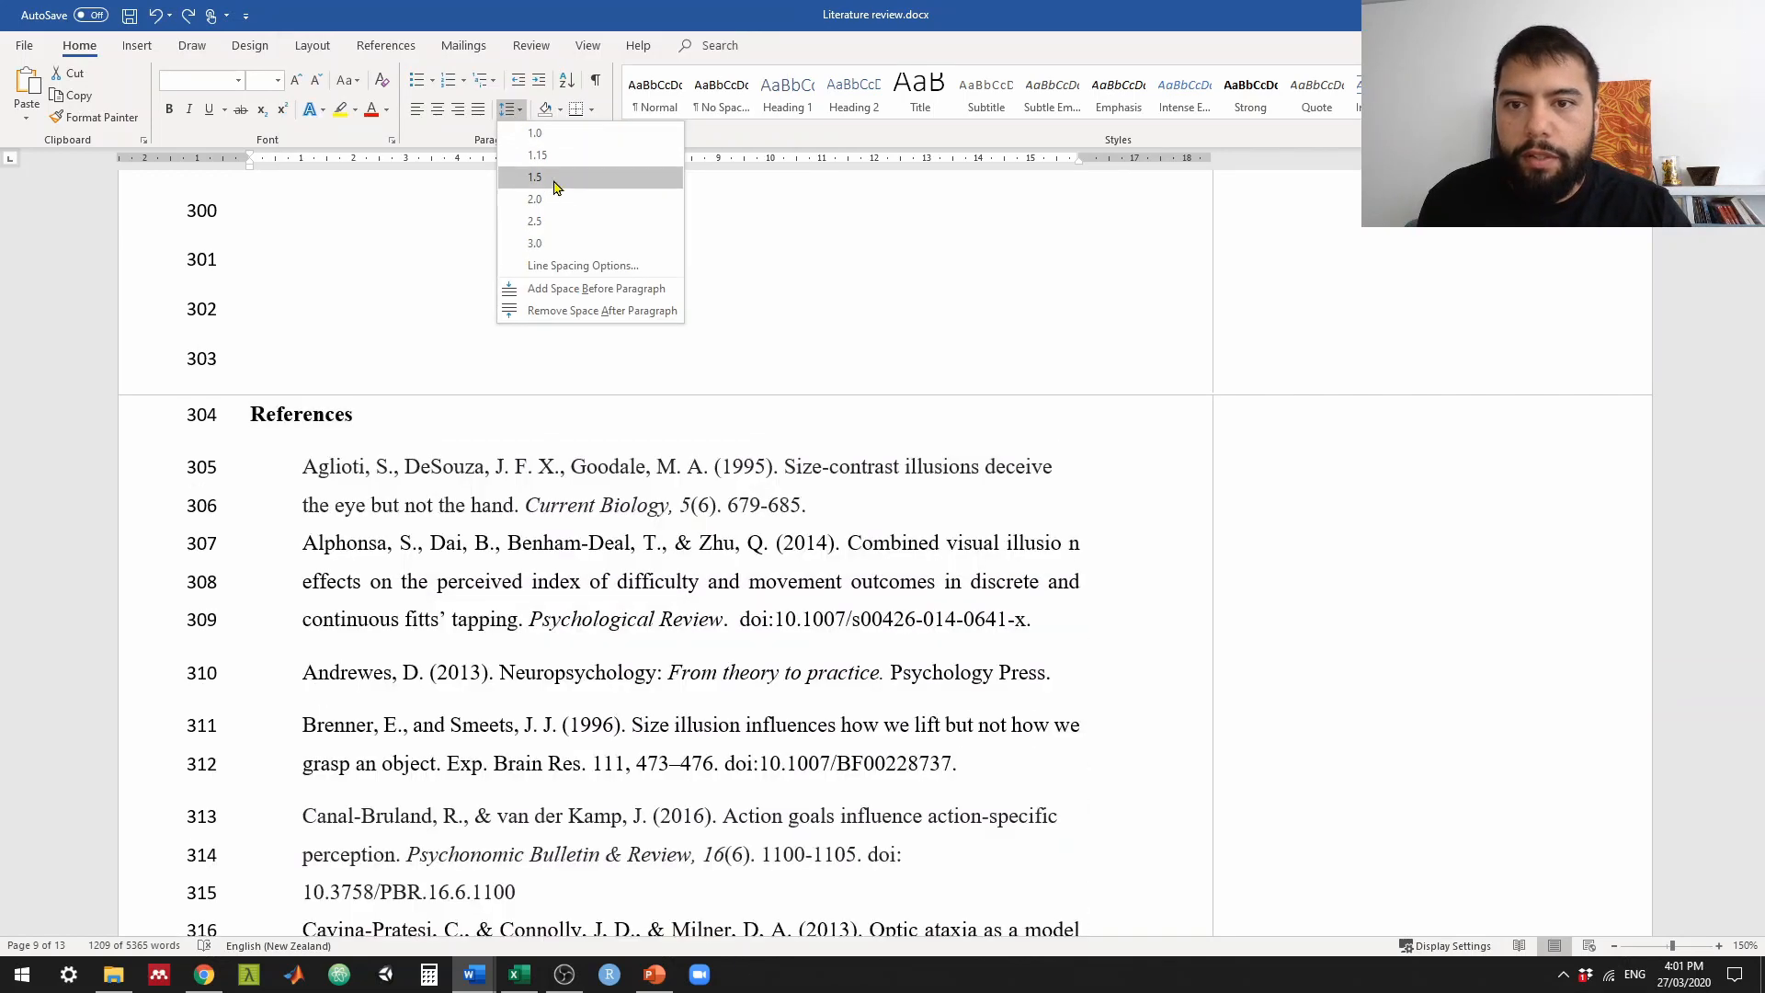
click(552, 179)
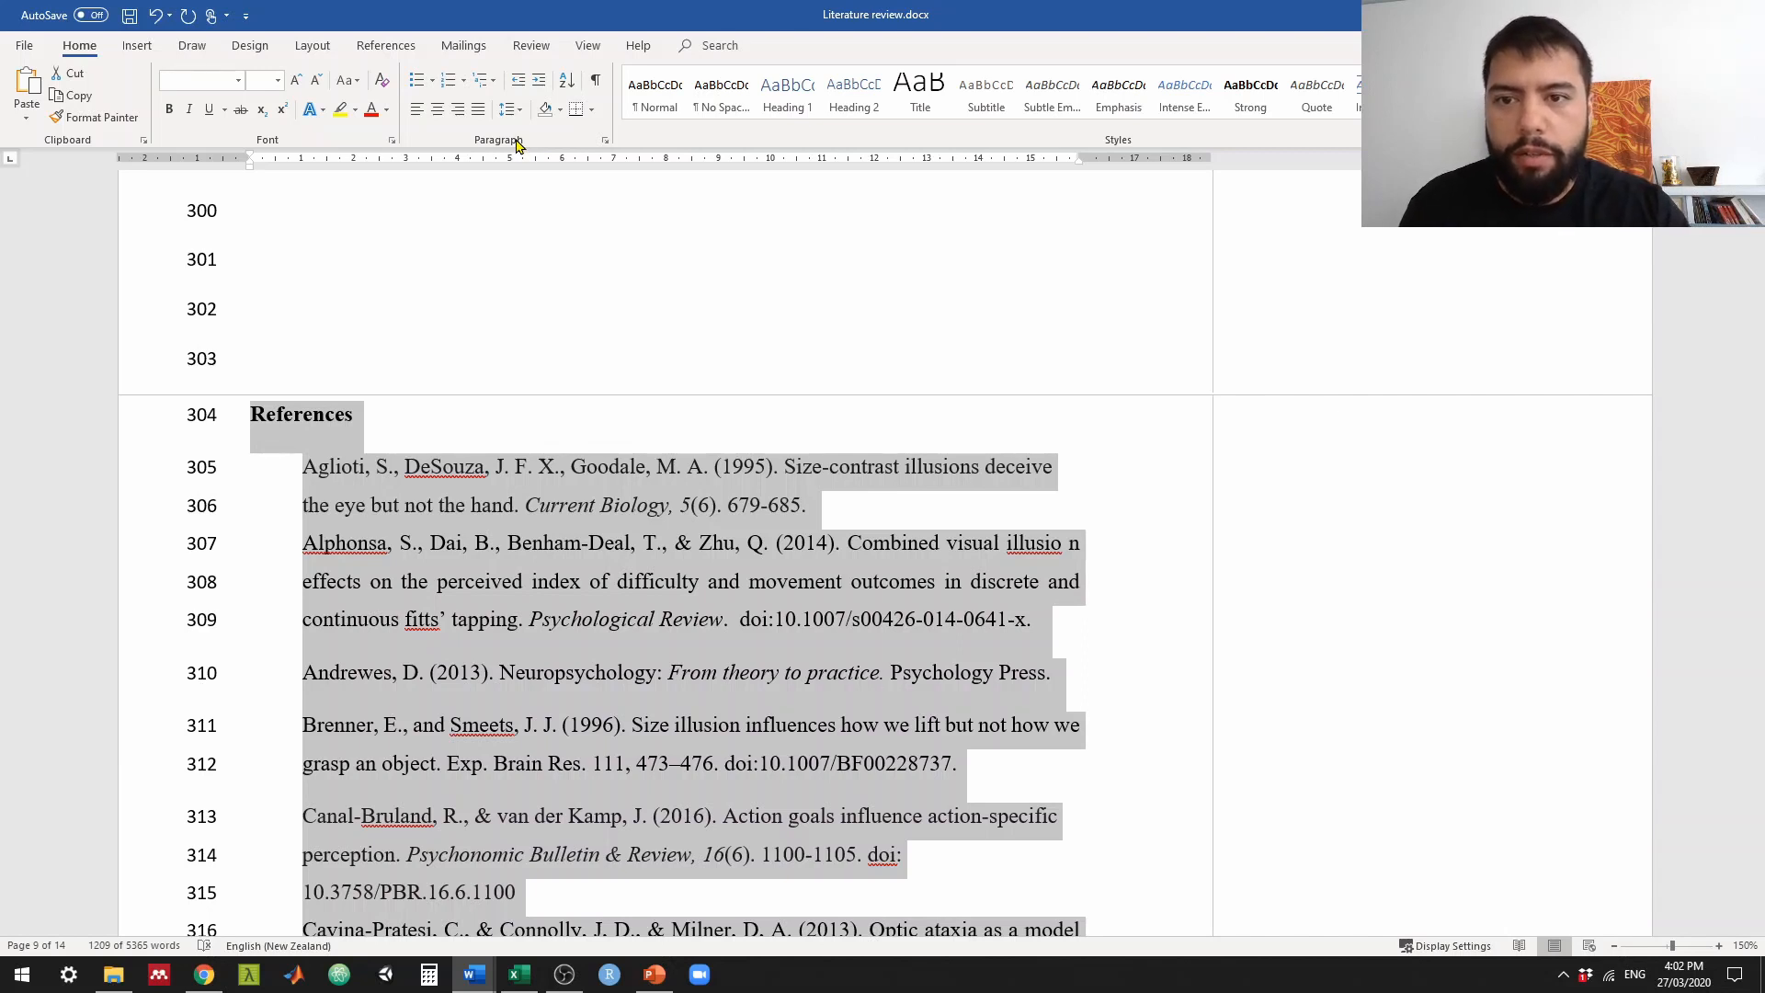
Step: Try a 1.27 cm hanging indent on the whole selected References section, including its heading
key(super+plus)
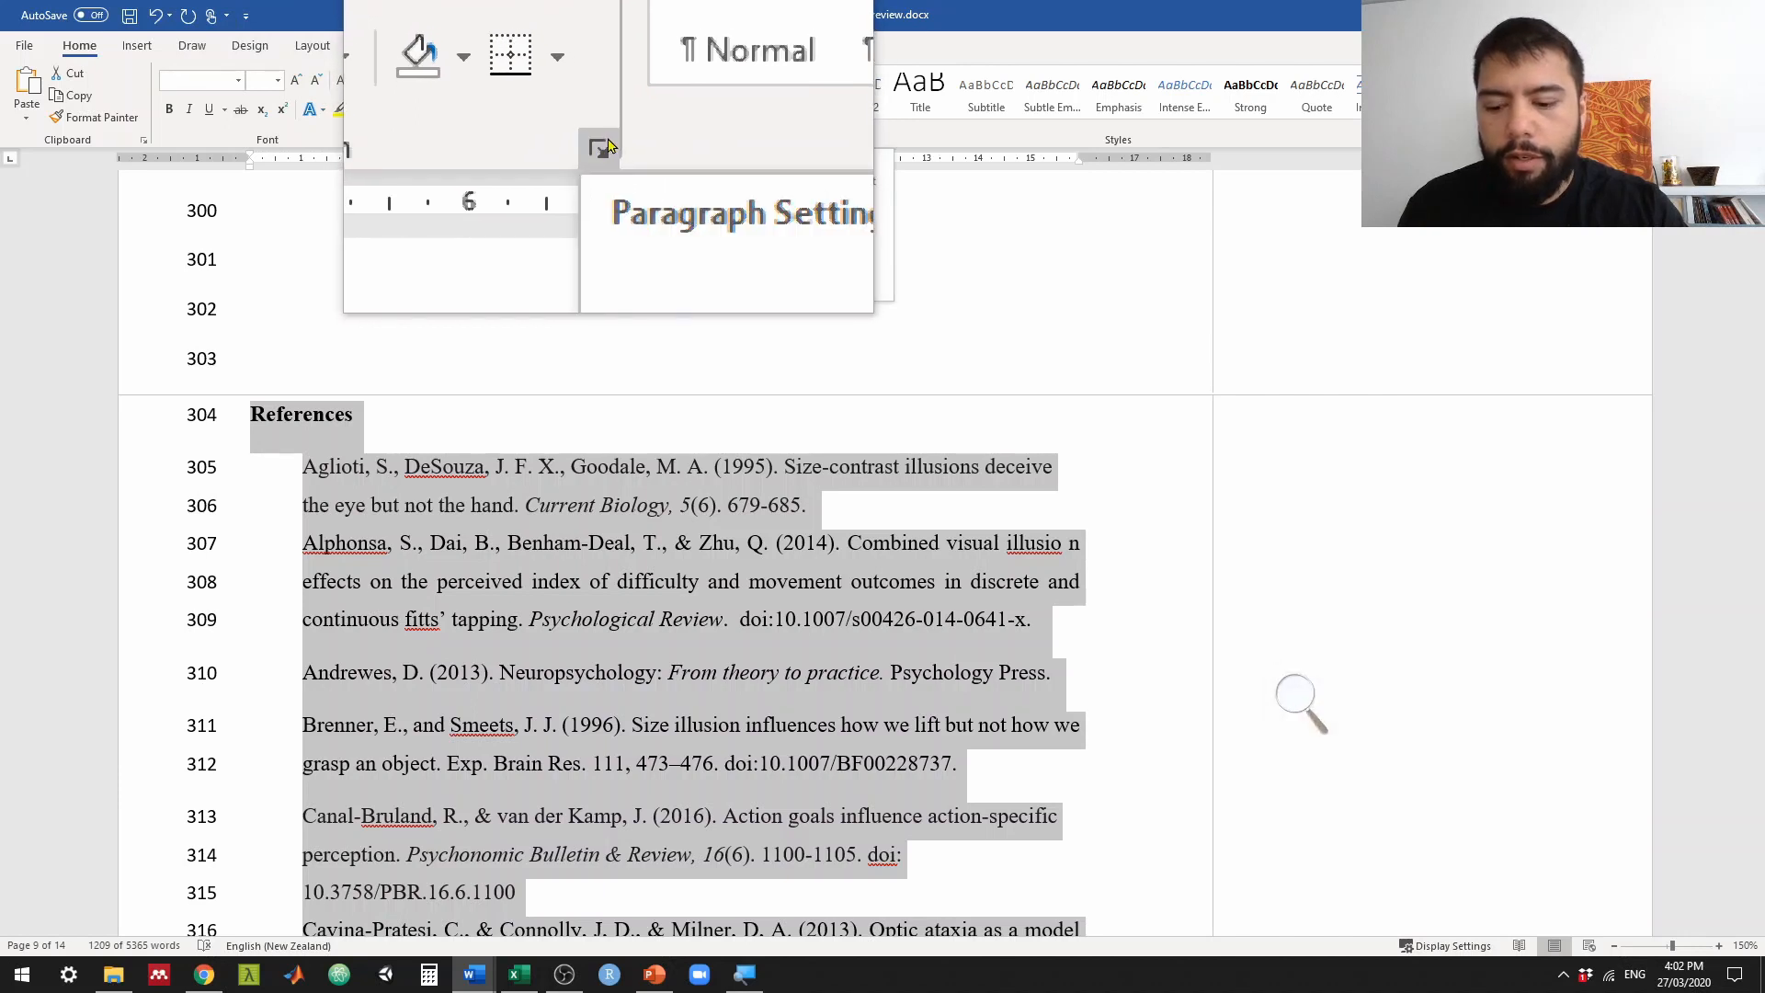
key(super+Escape)
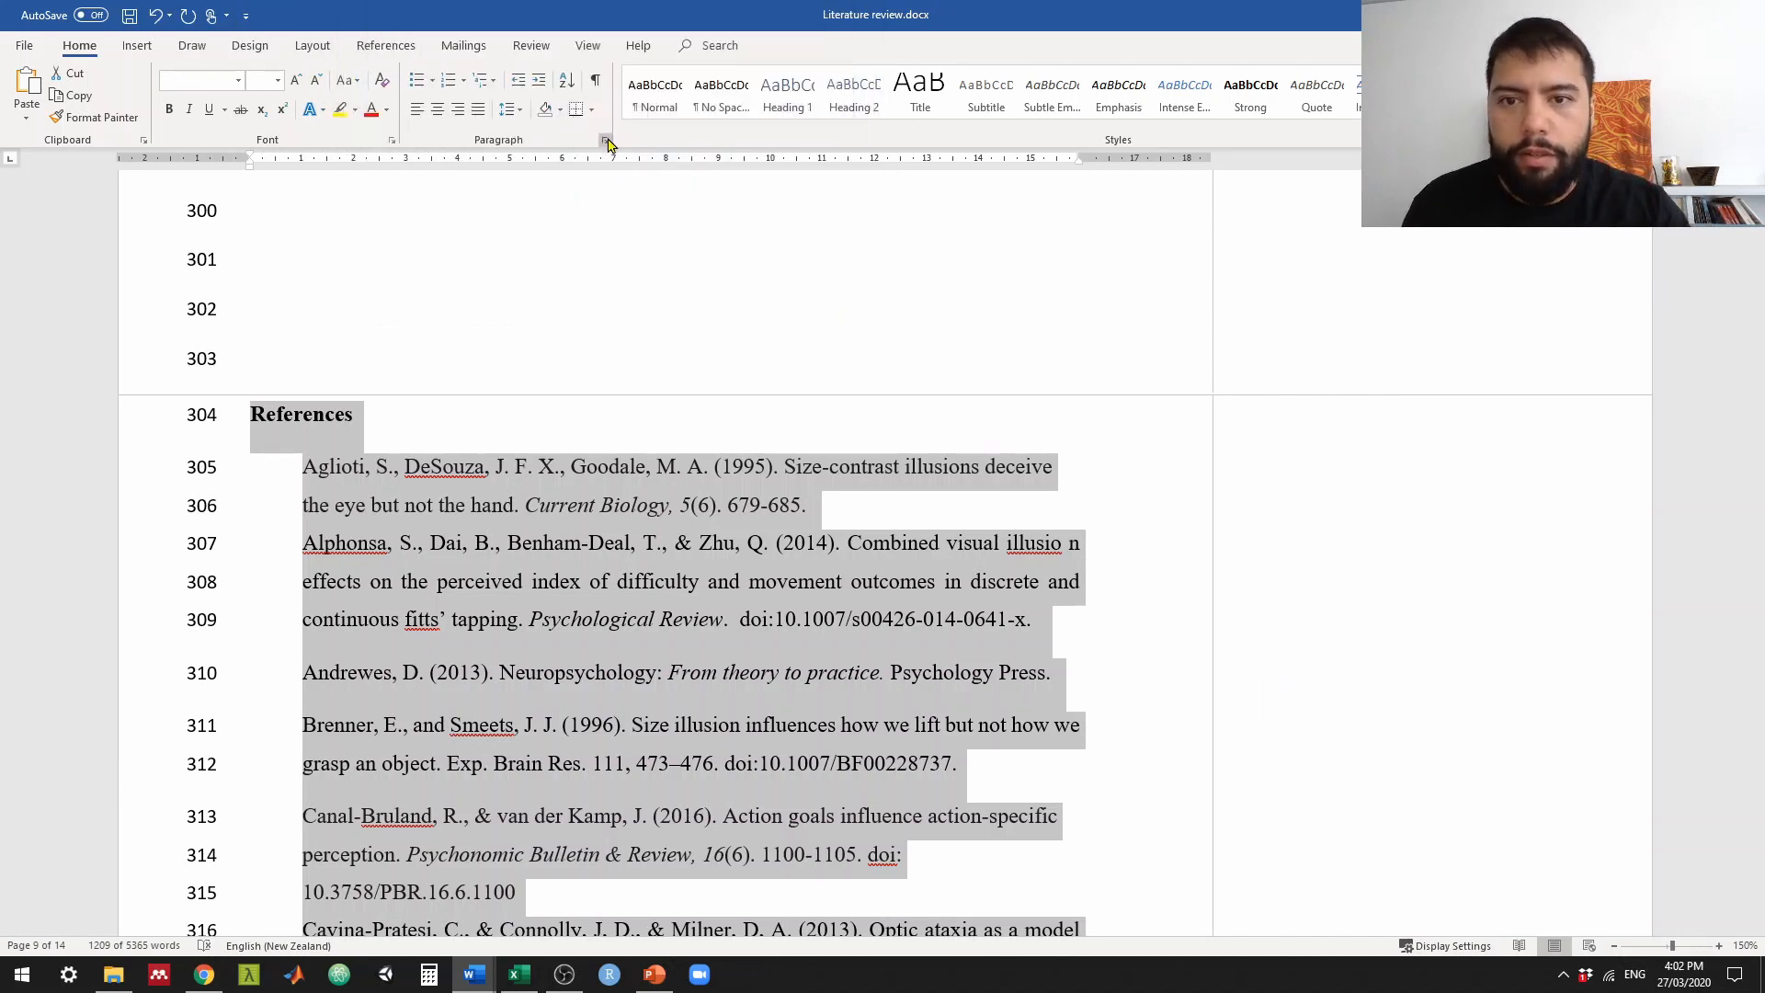
click(606, 142)
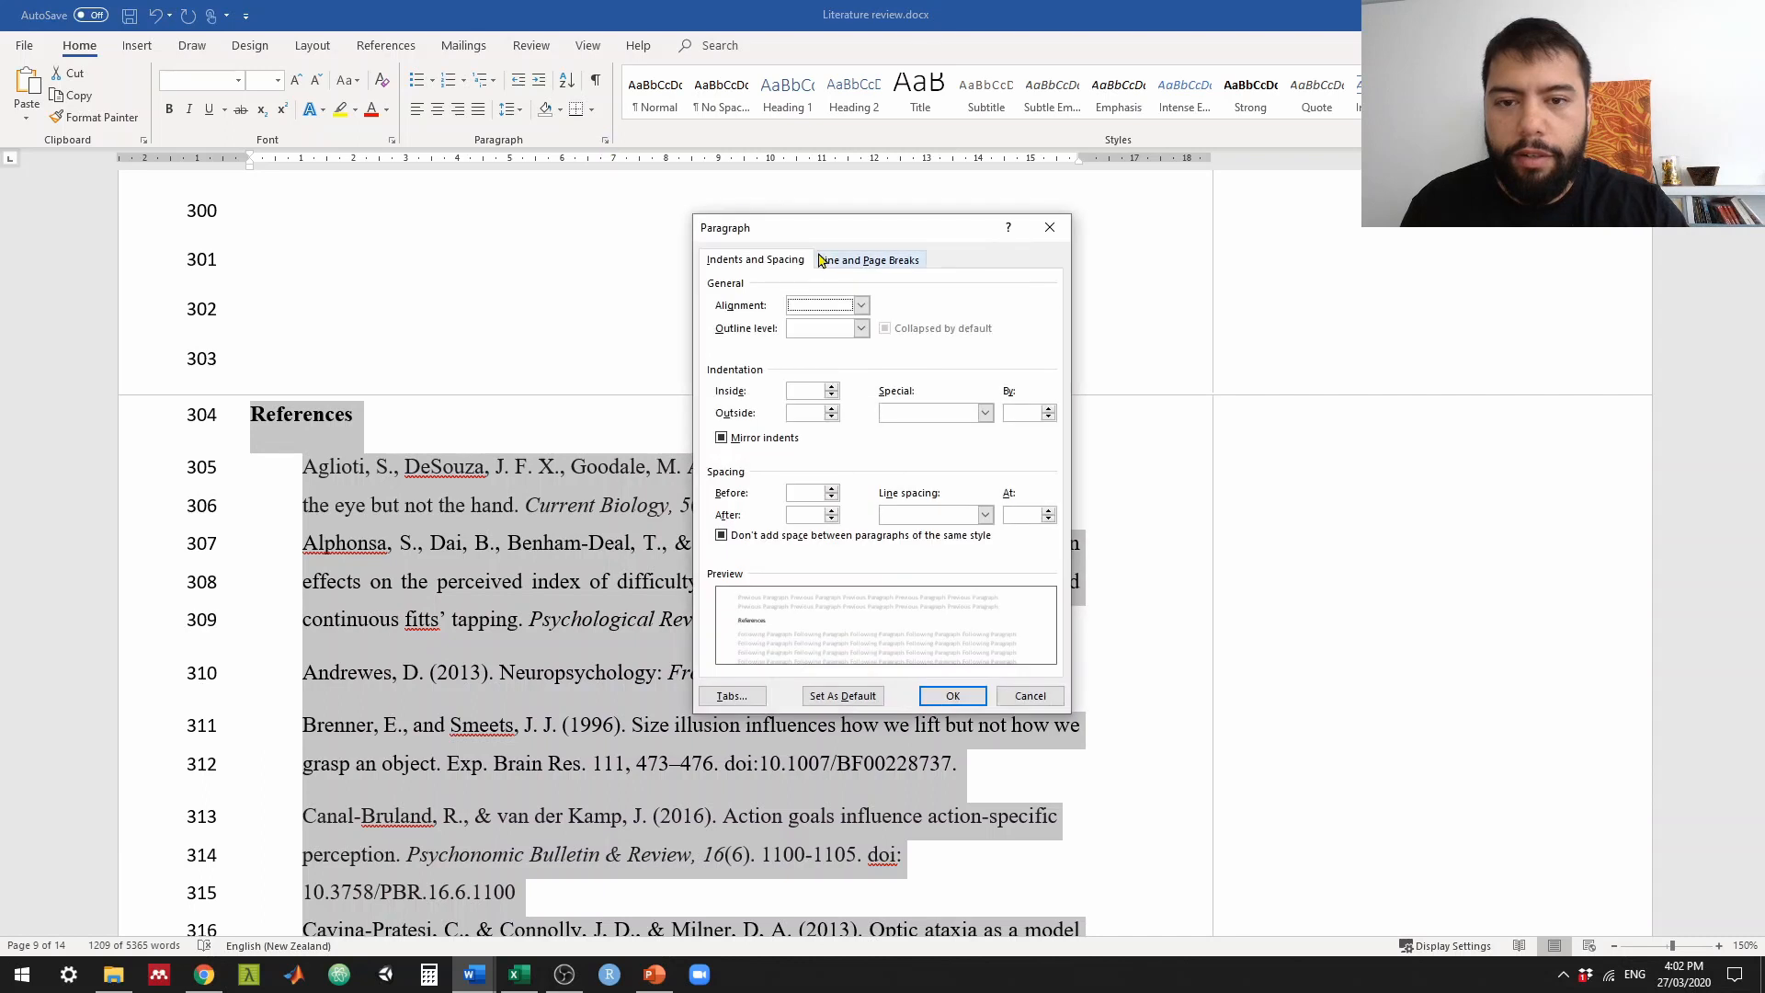
drag(844, 236, 841, 177)
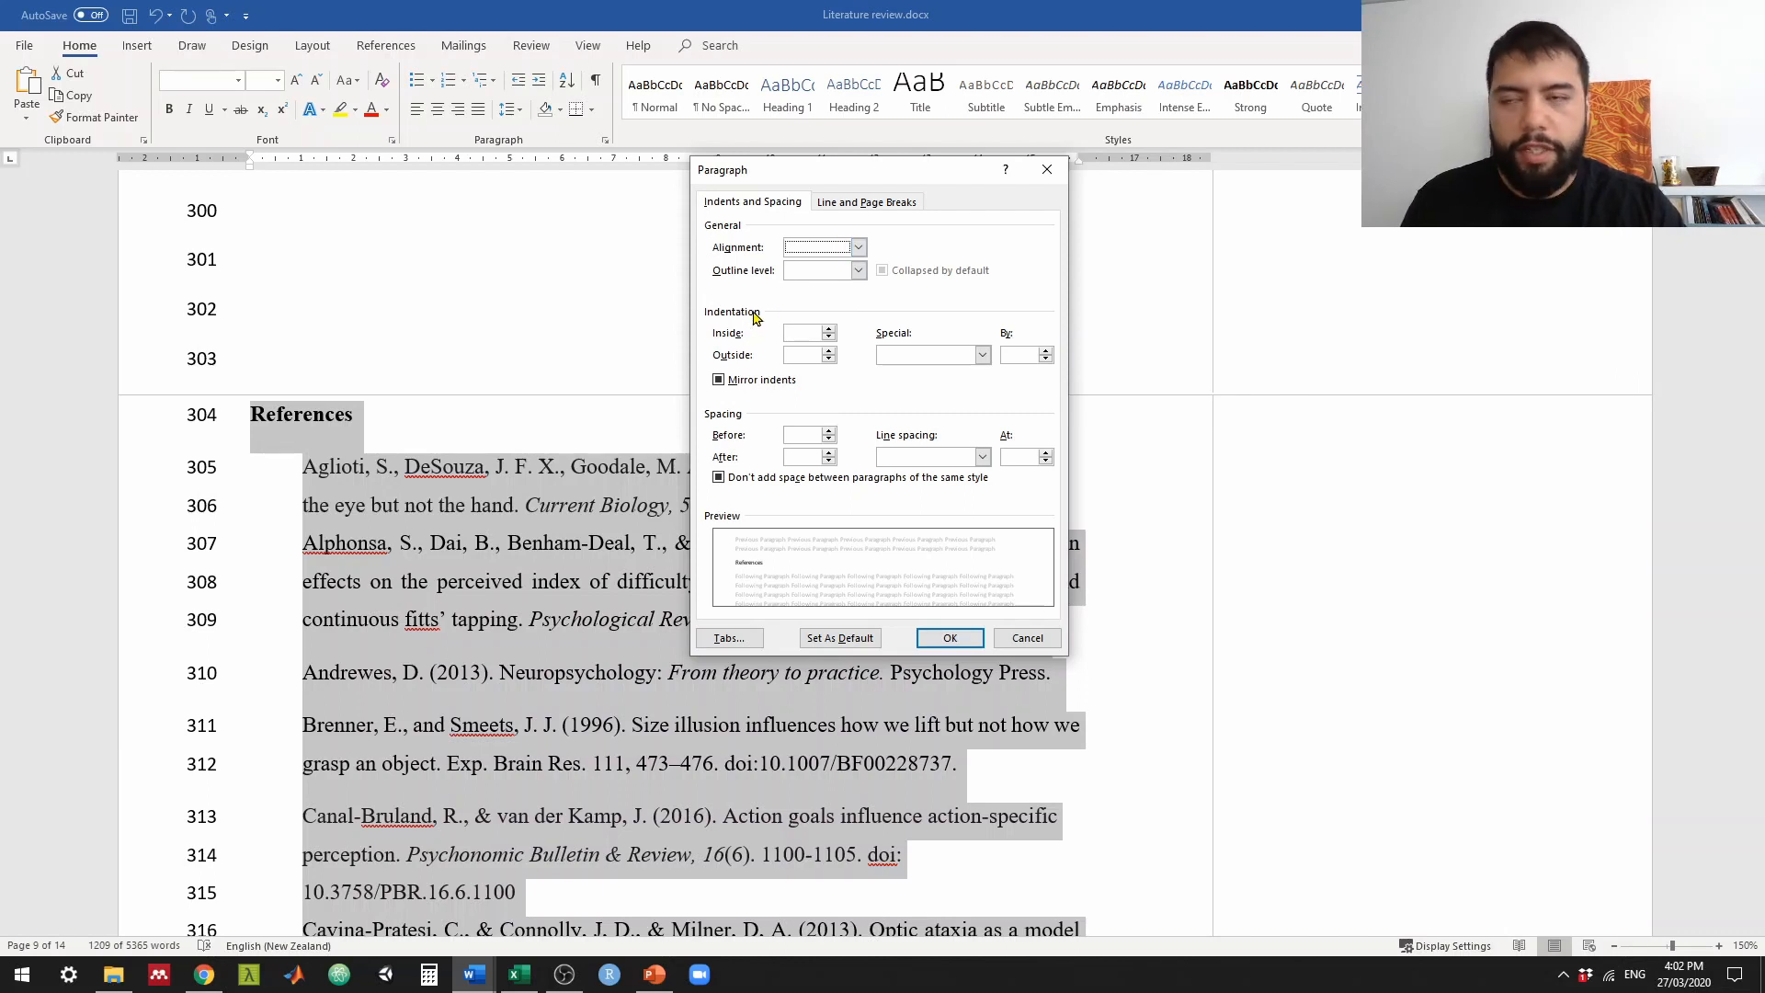
key(super+plus)
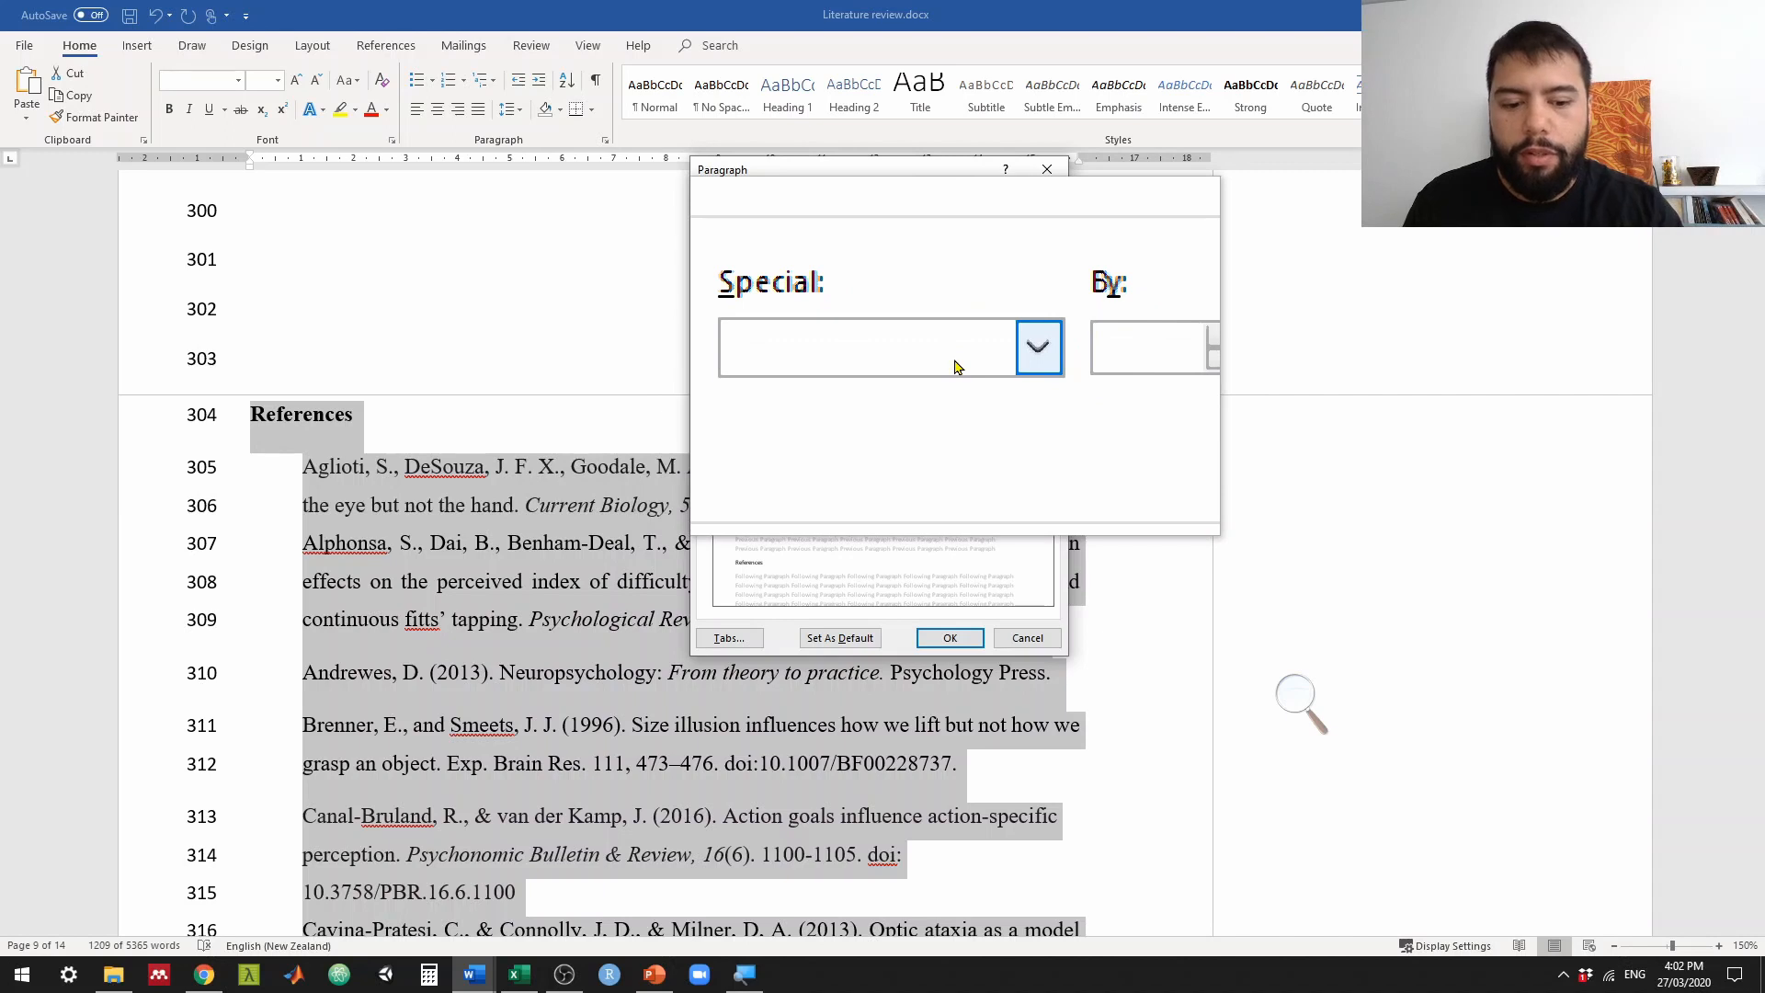
key(super+Escape)
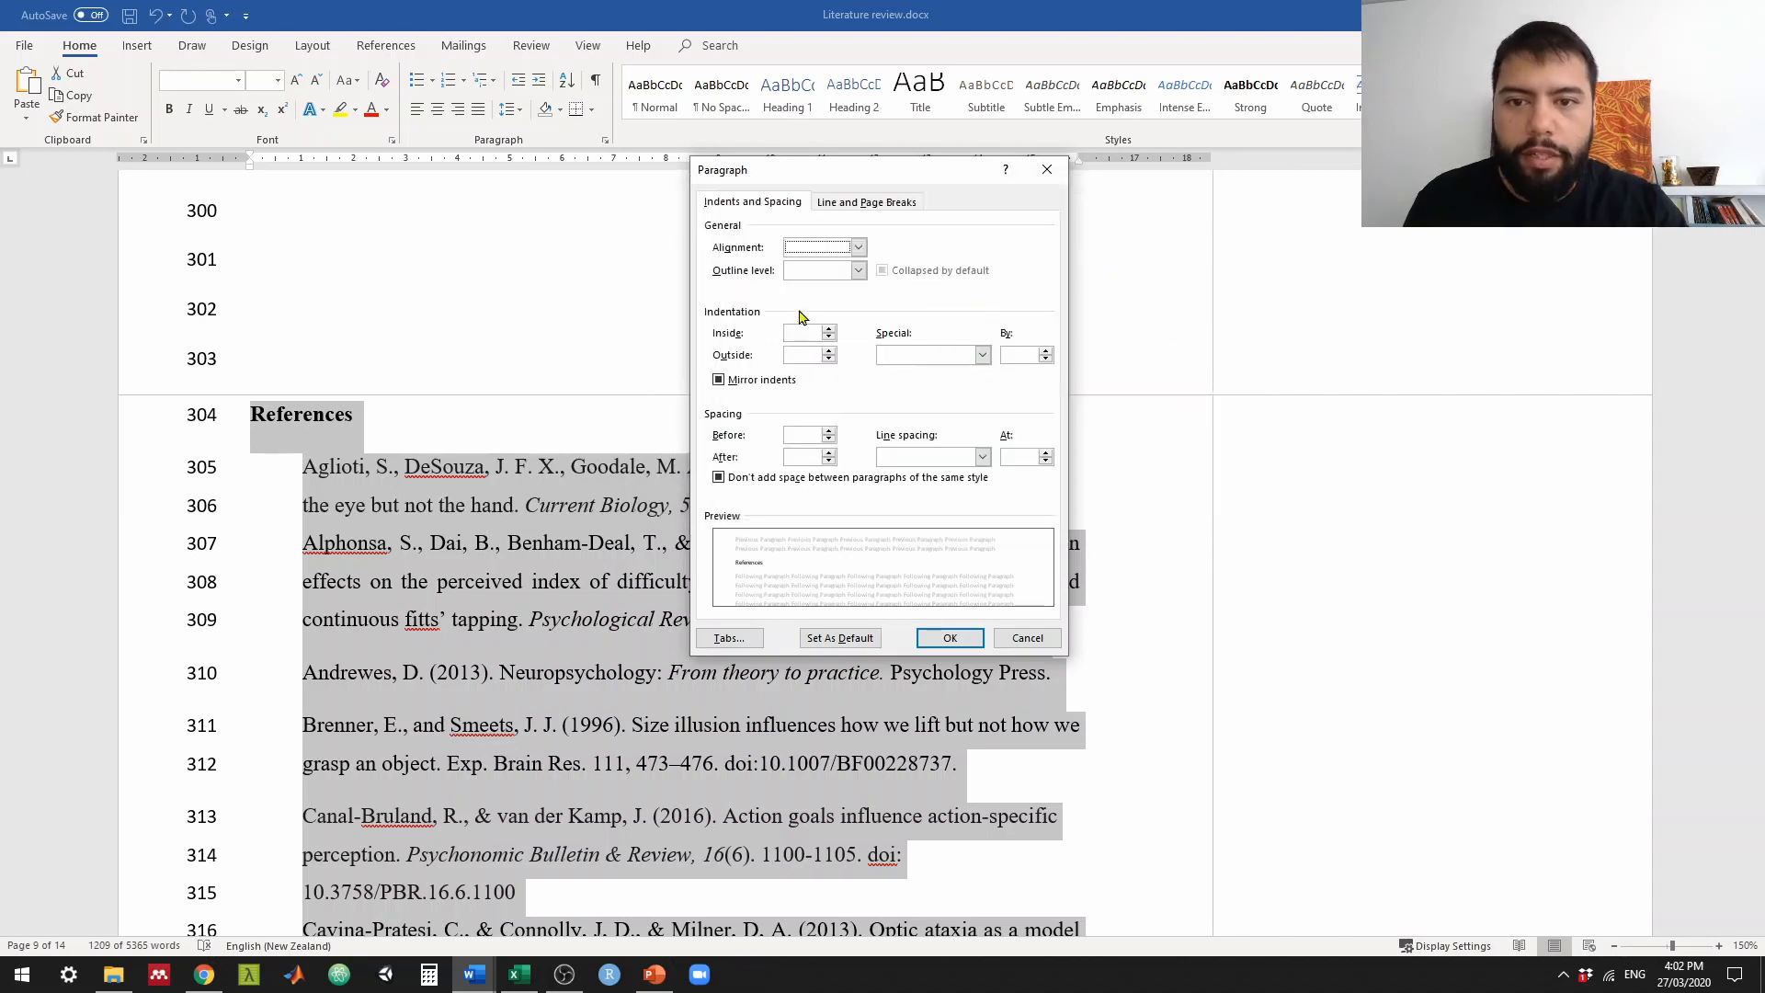
click(982, 355)
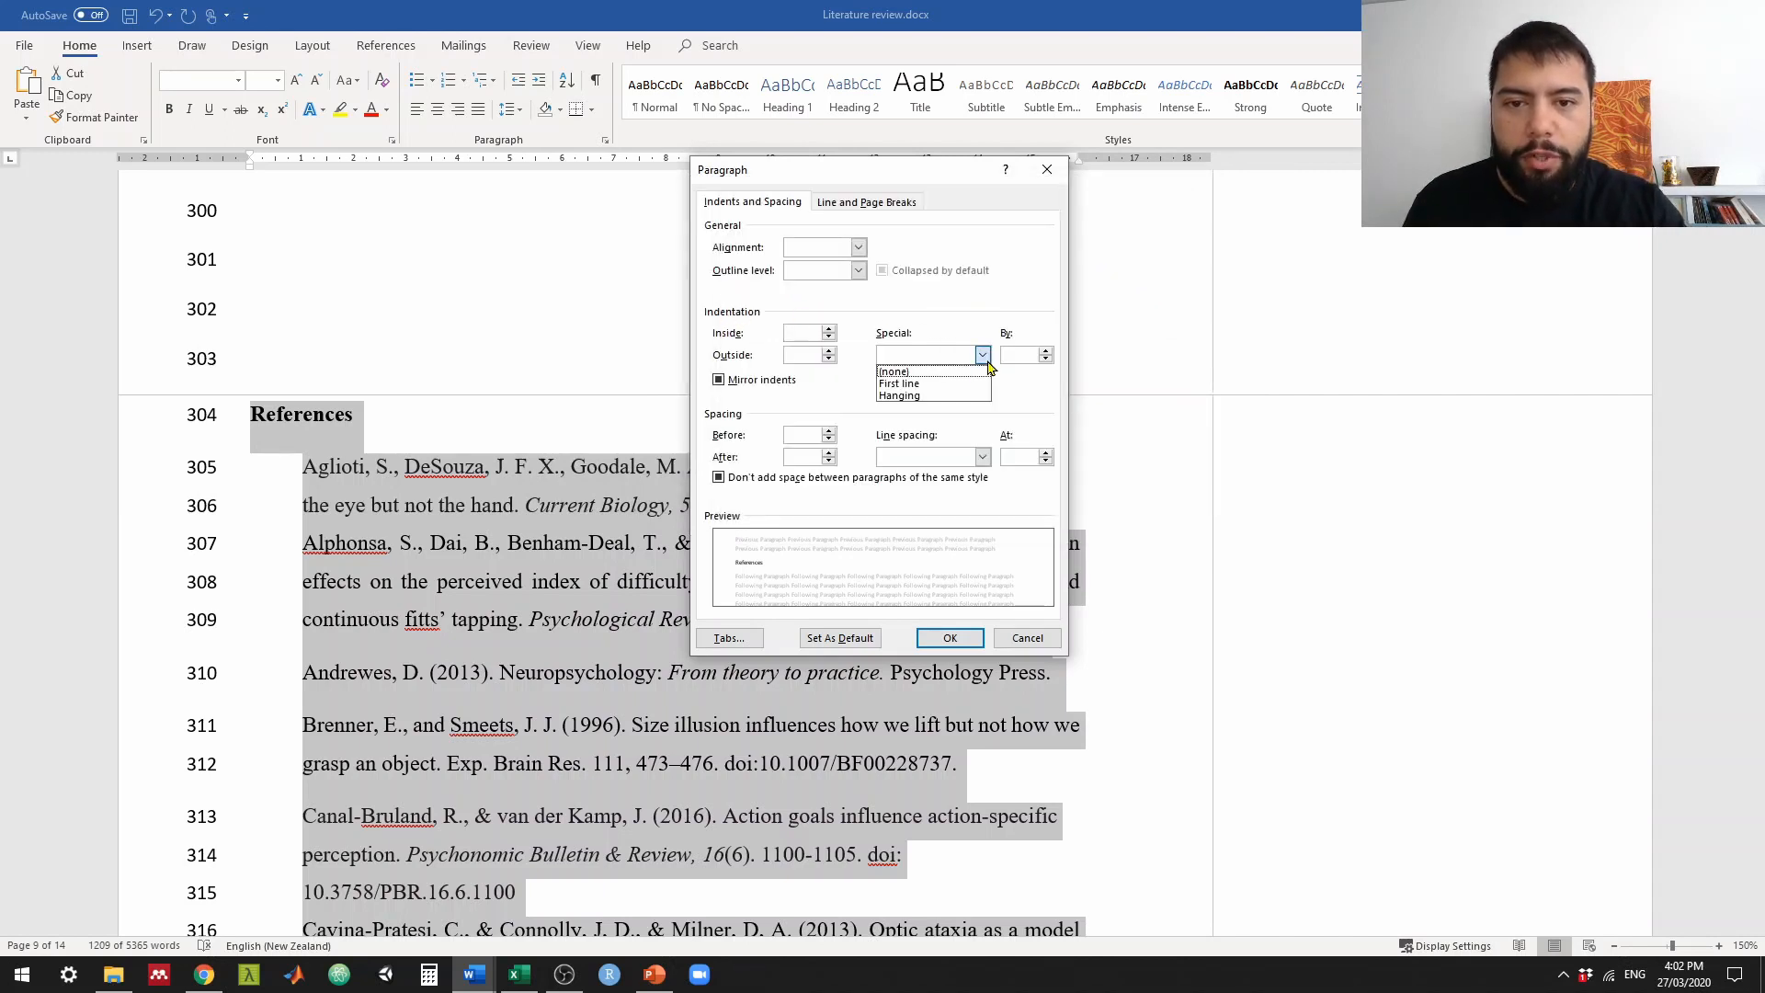
click(929, 396)
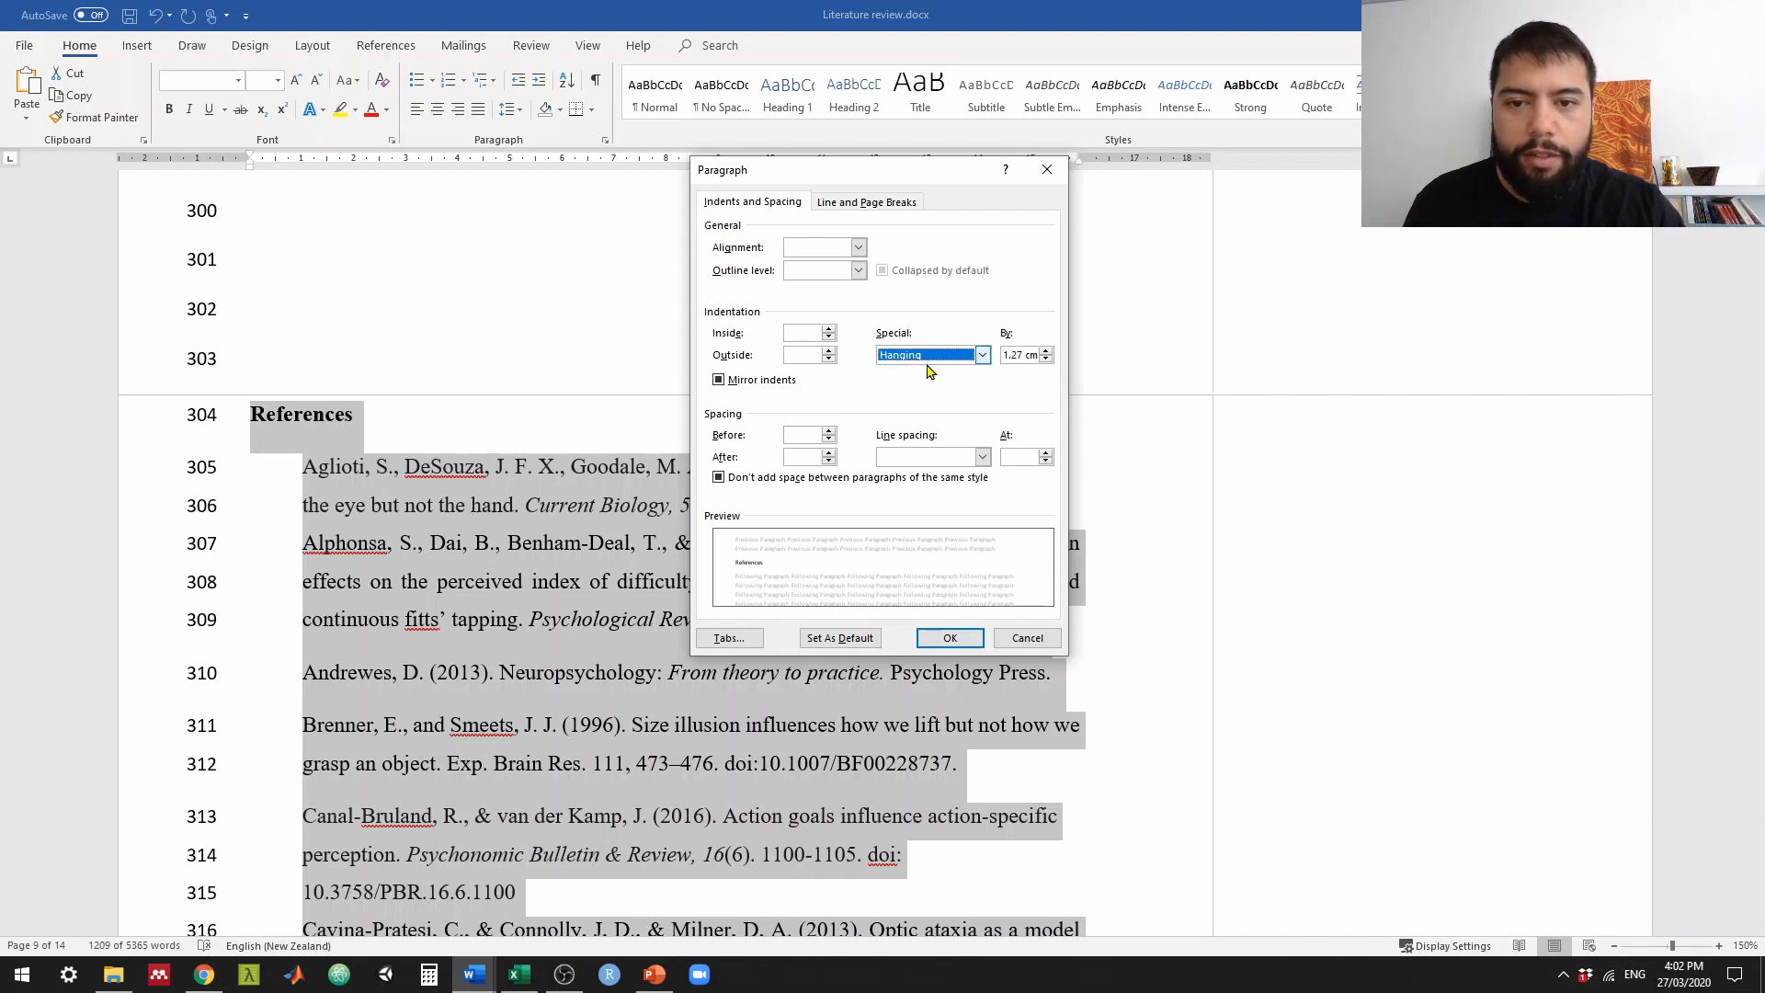
click(948, 634)
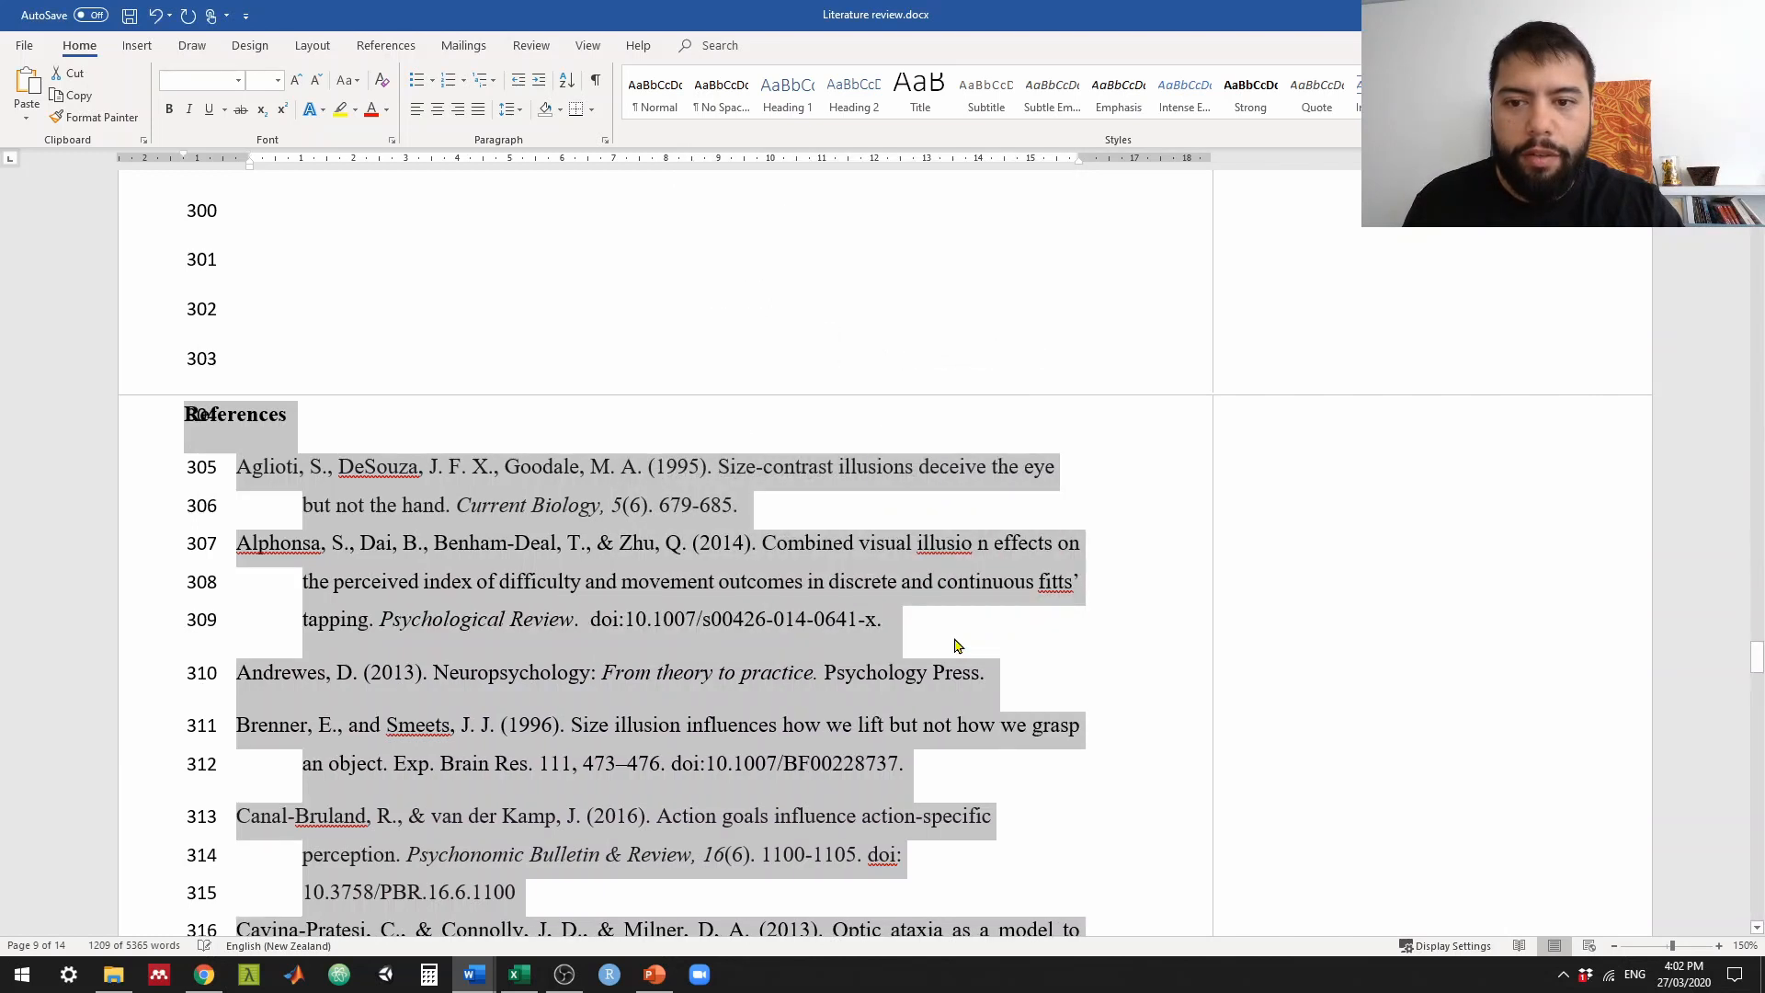
Step: Undo the hanging indent applied to the References heading and entries
click(919, 619)
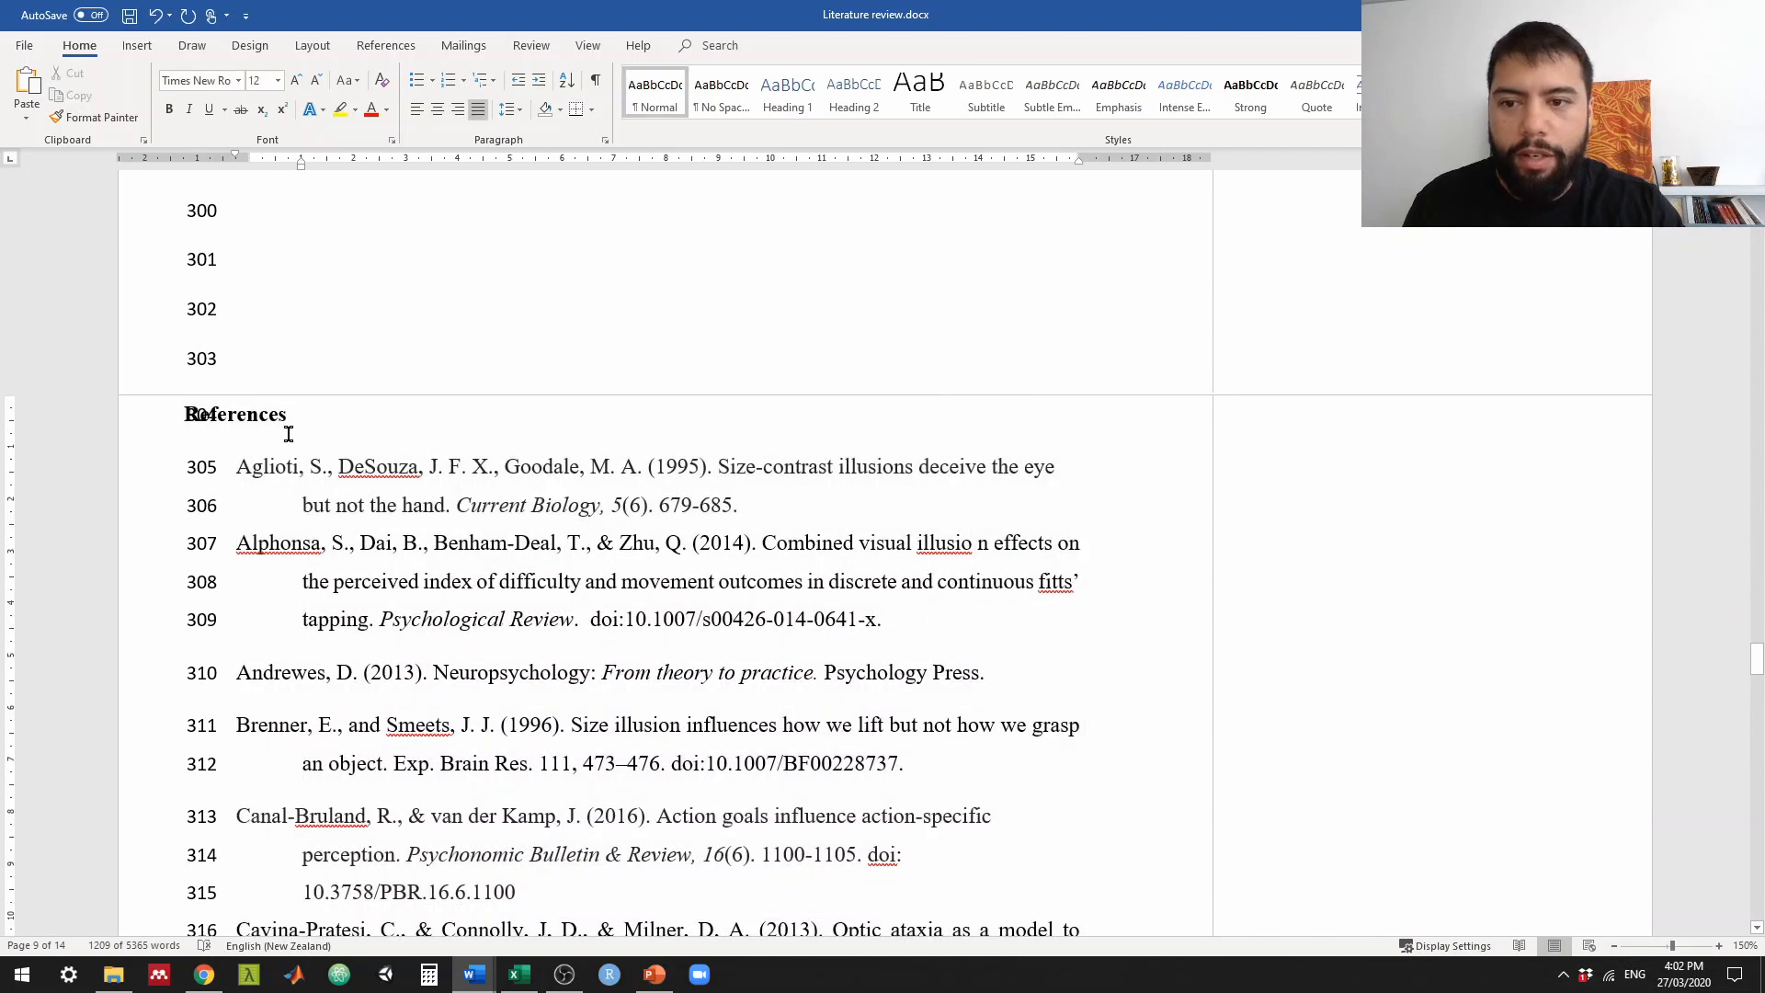
click(218, 415)
click(147, 404)
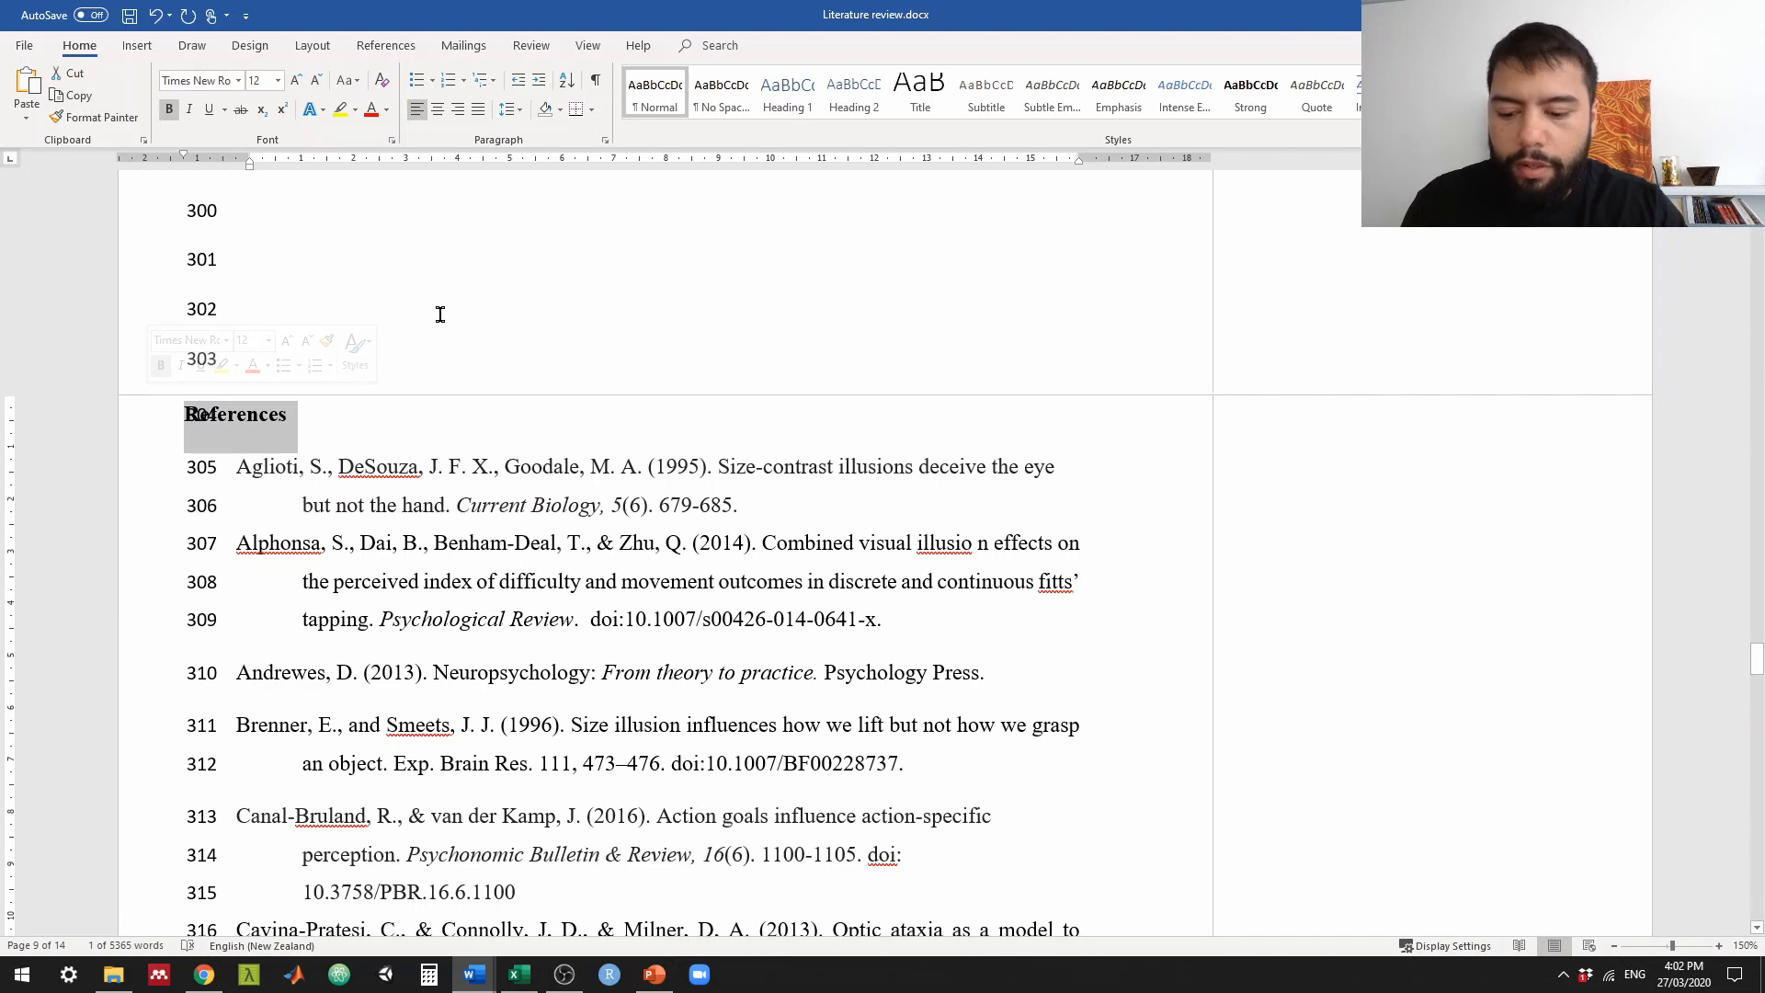
key(ctrl+z)
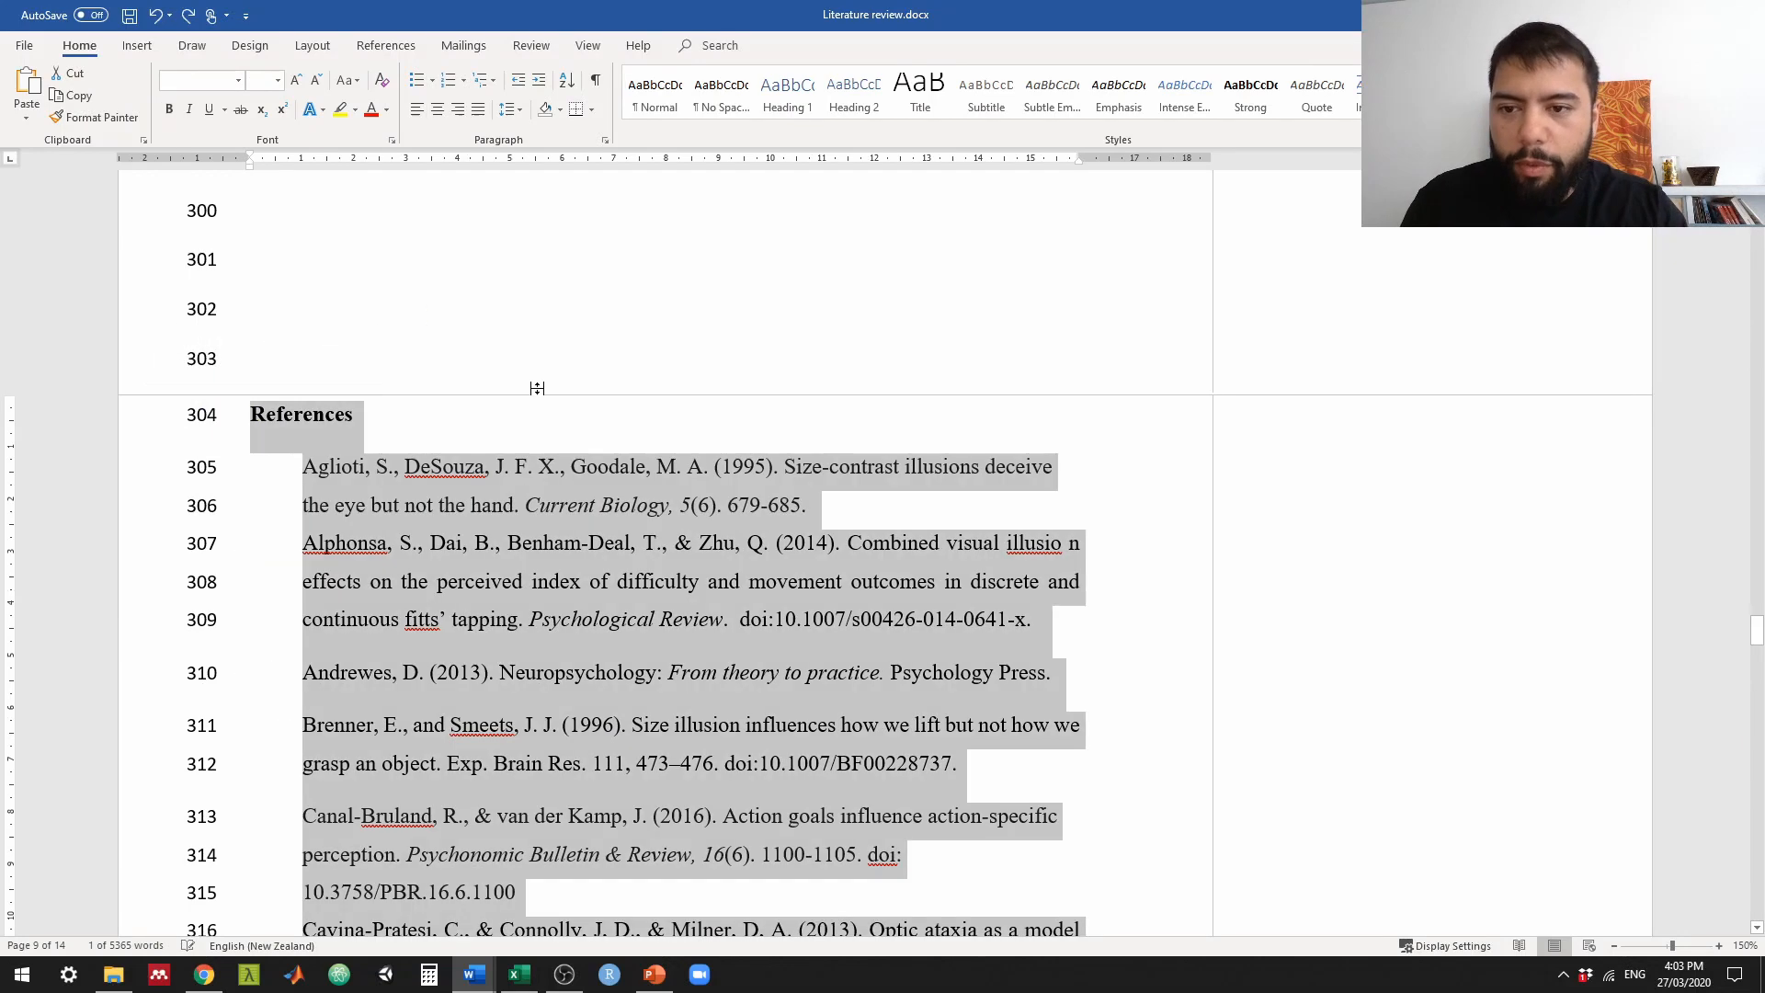
Step: Select all reference entries from the first one to the end of the document, leaving out the References heading
click(515, 370)
click(259, 418)
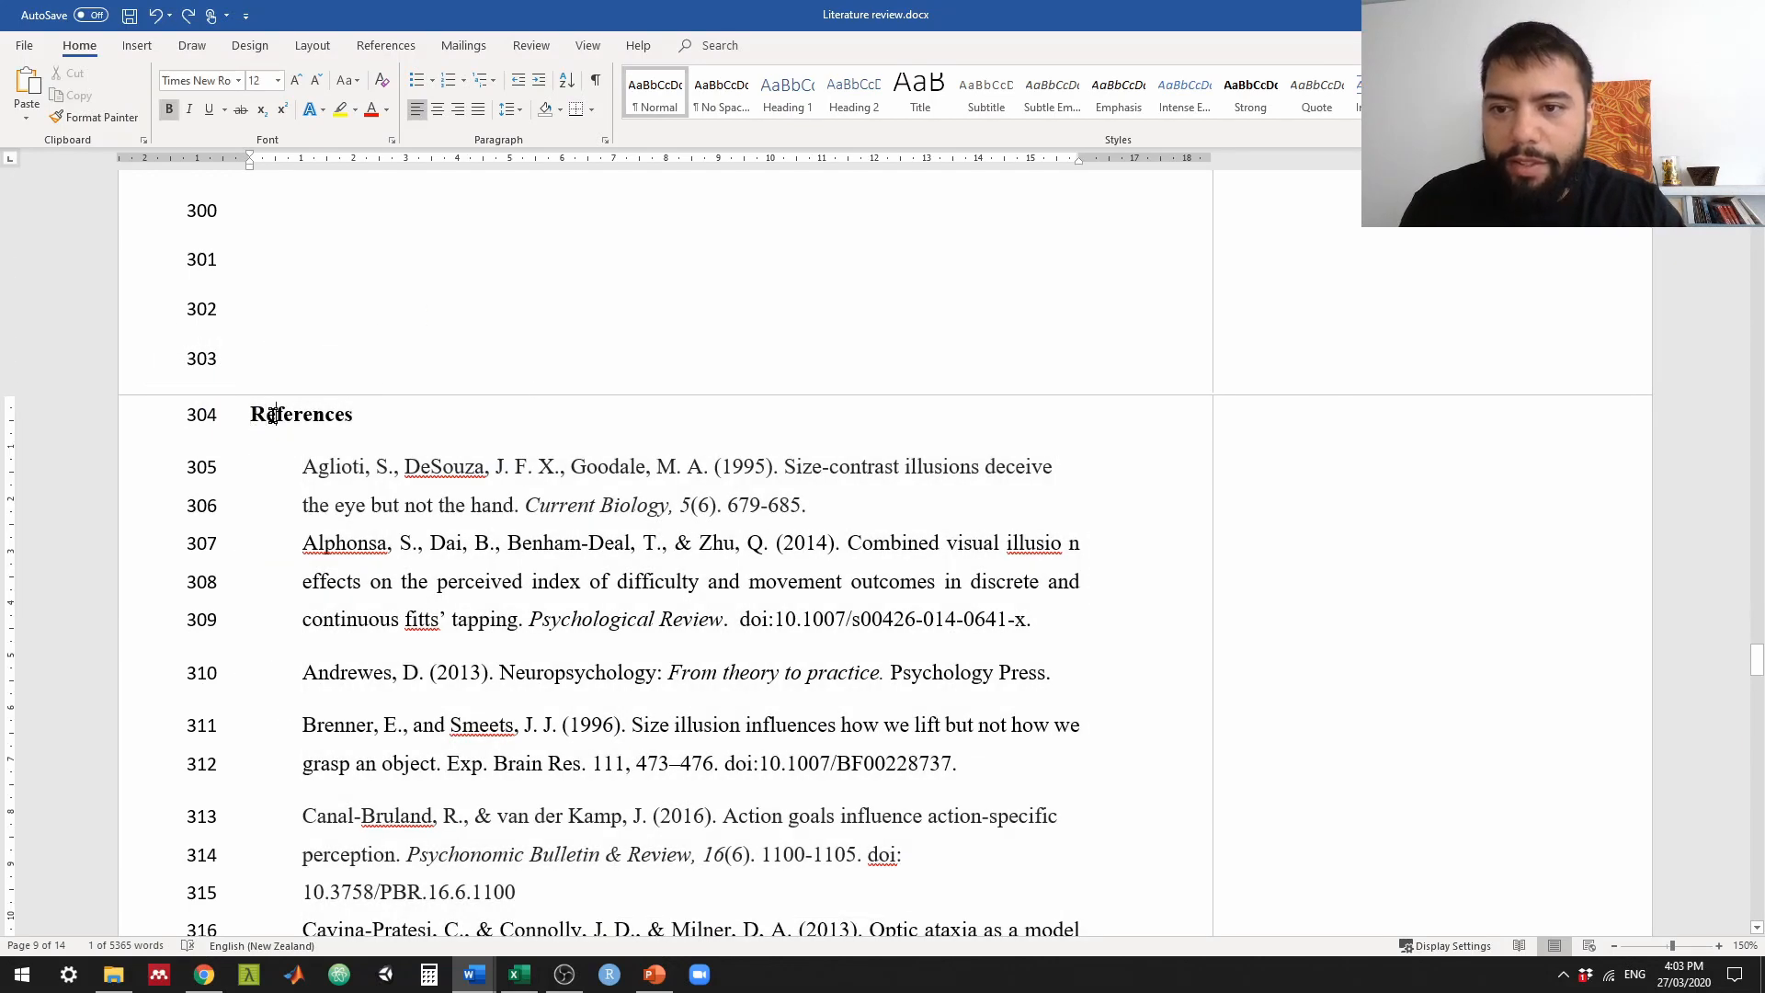
double_click(267, 416)
click(352, 422)
drag(304, 465, 874, 340)
scroll(1048, 667, up, 15)
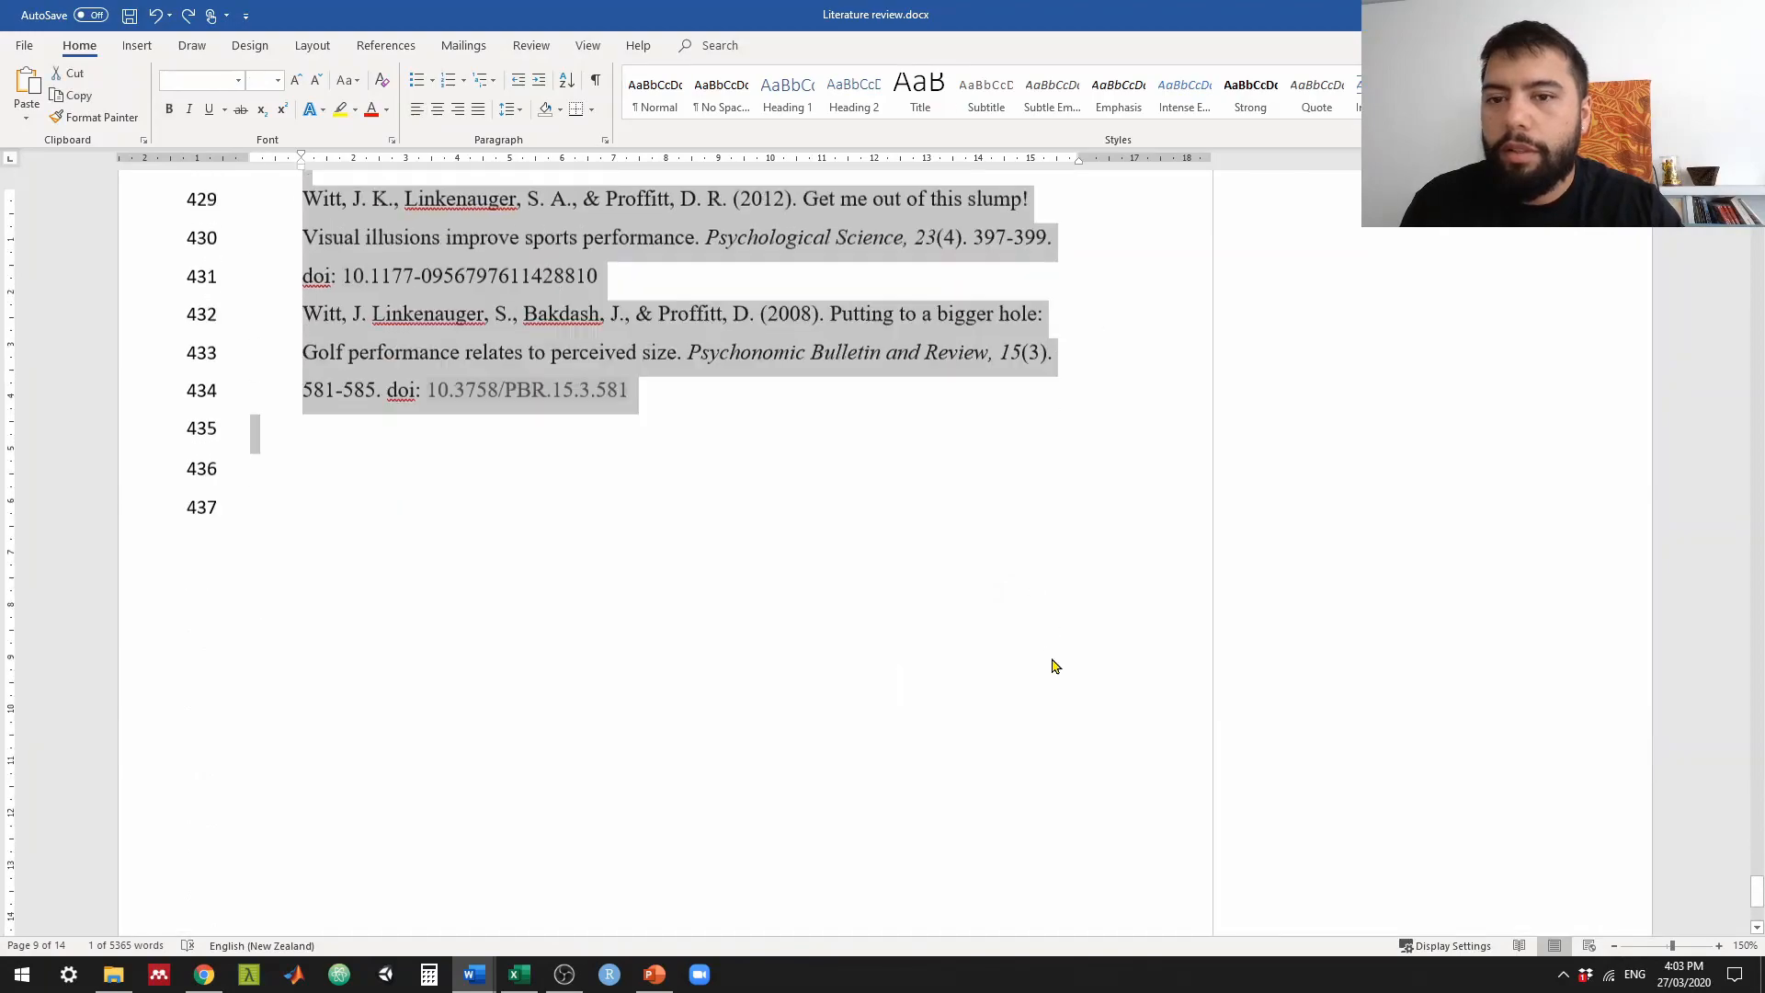
scroll(1042, 685, up, 18)
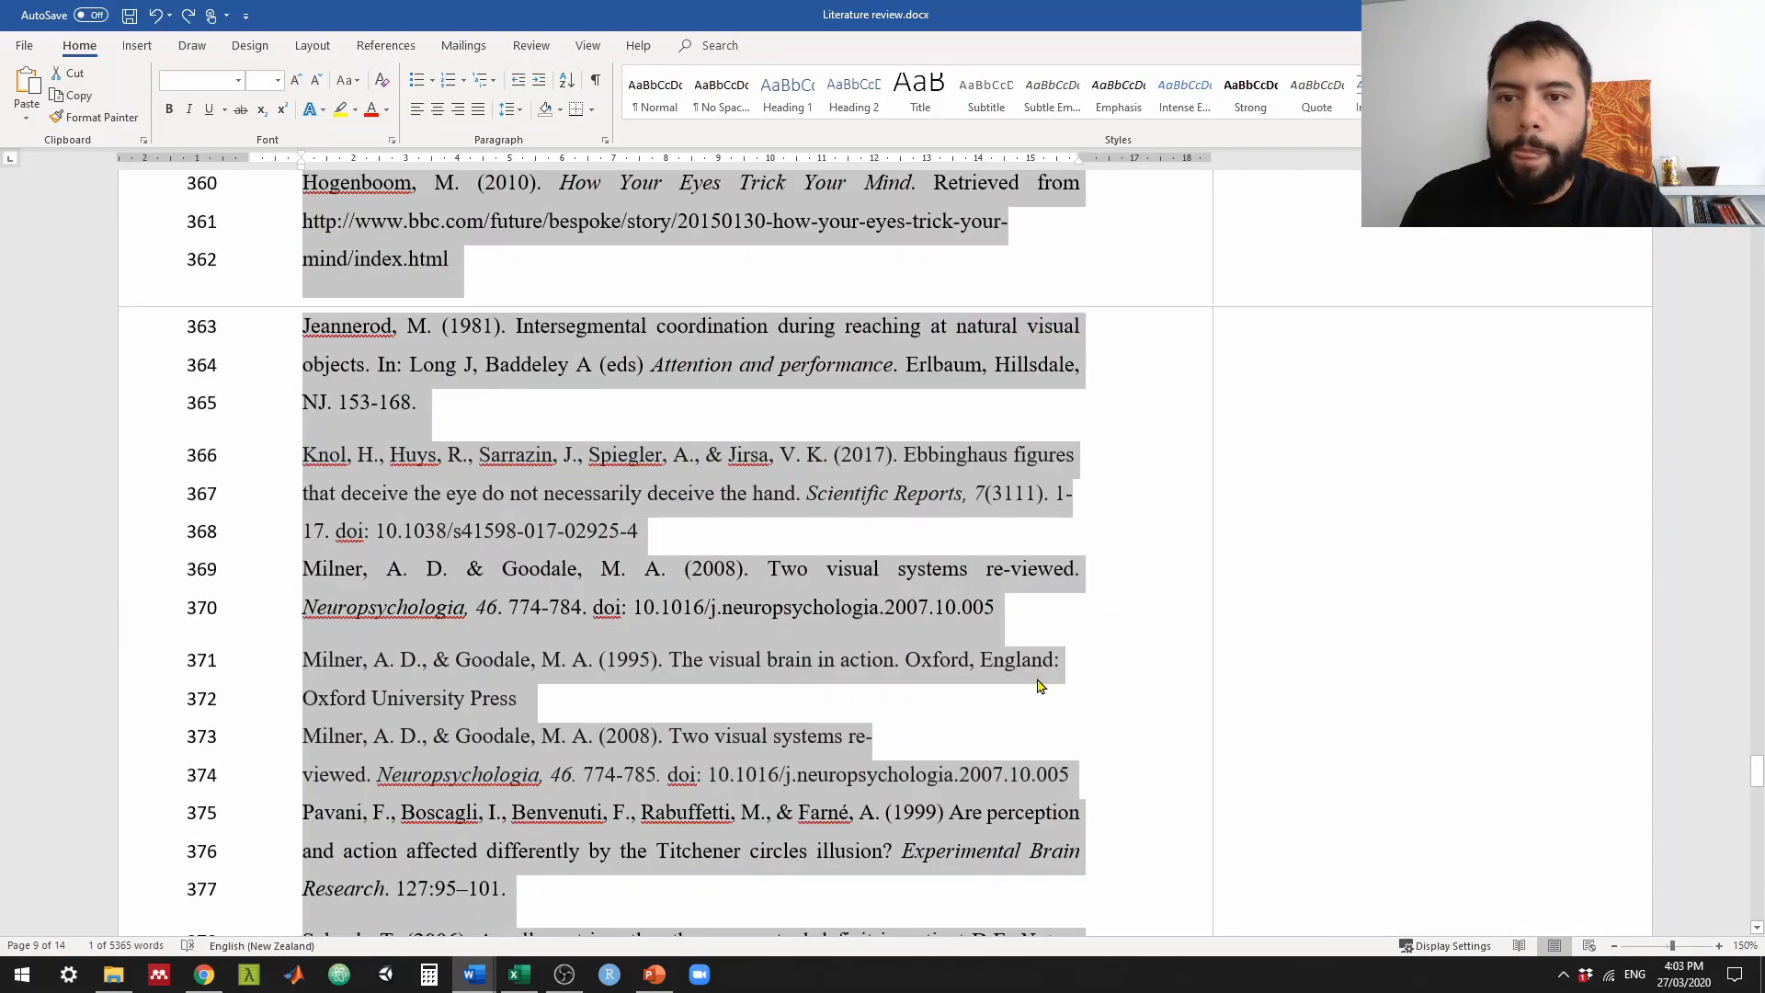
scroll(1016, 724, up, 10)
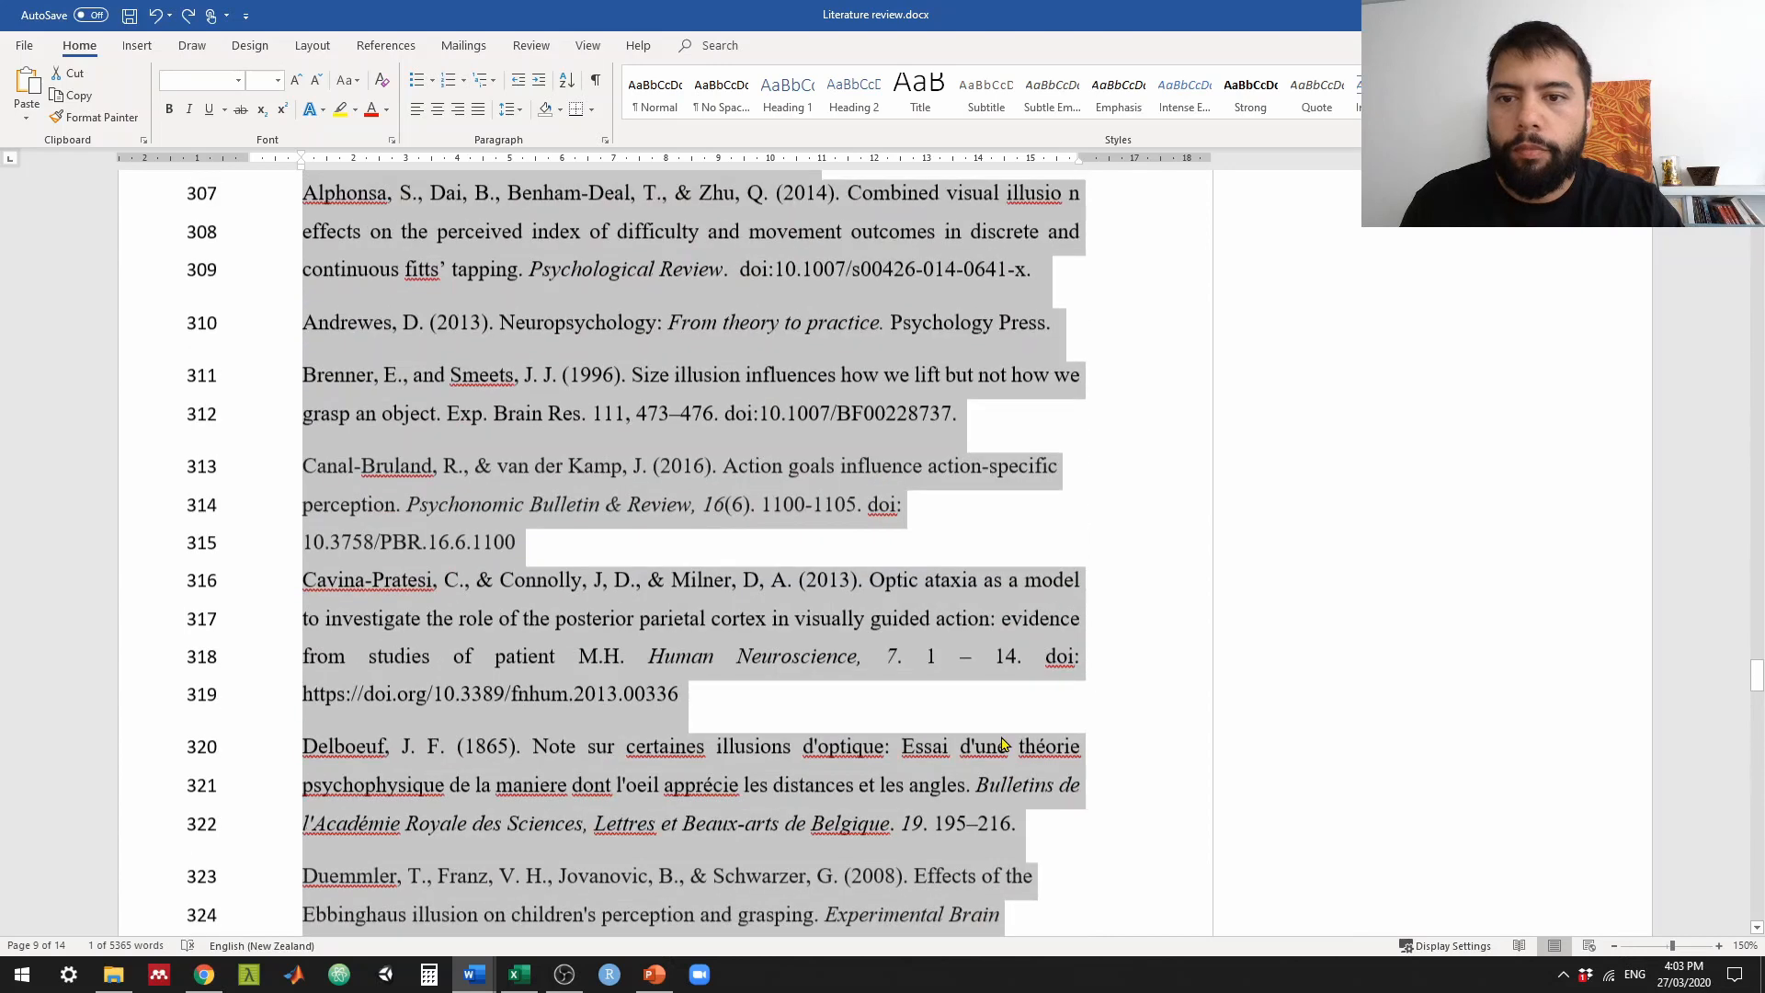
Step: Apply a special hanging indent of 1.27 cm to the selected reference entries and check the result
click(605, 140)
click(906, 356)
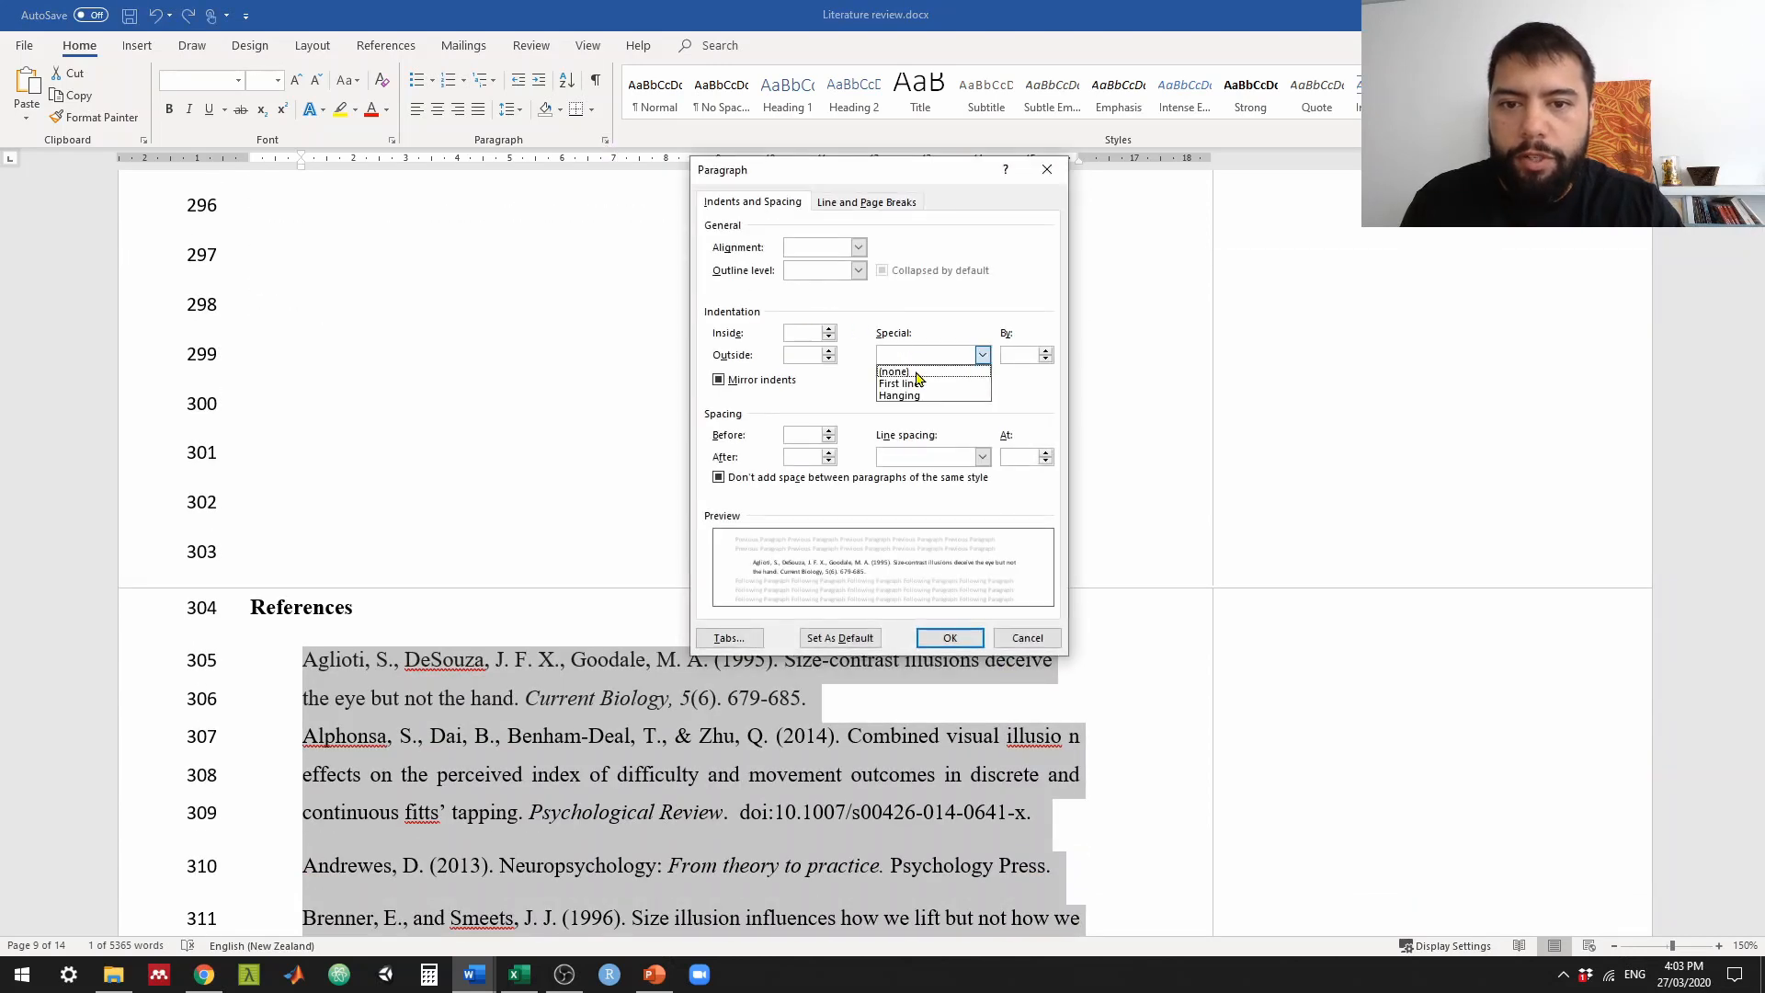
click(890, 393)
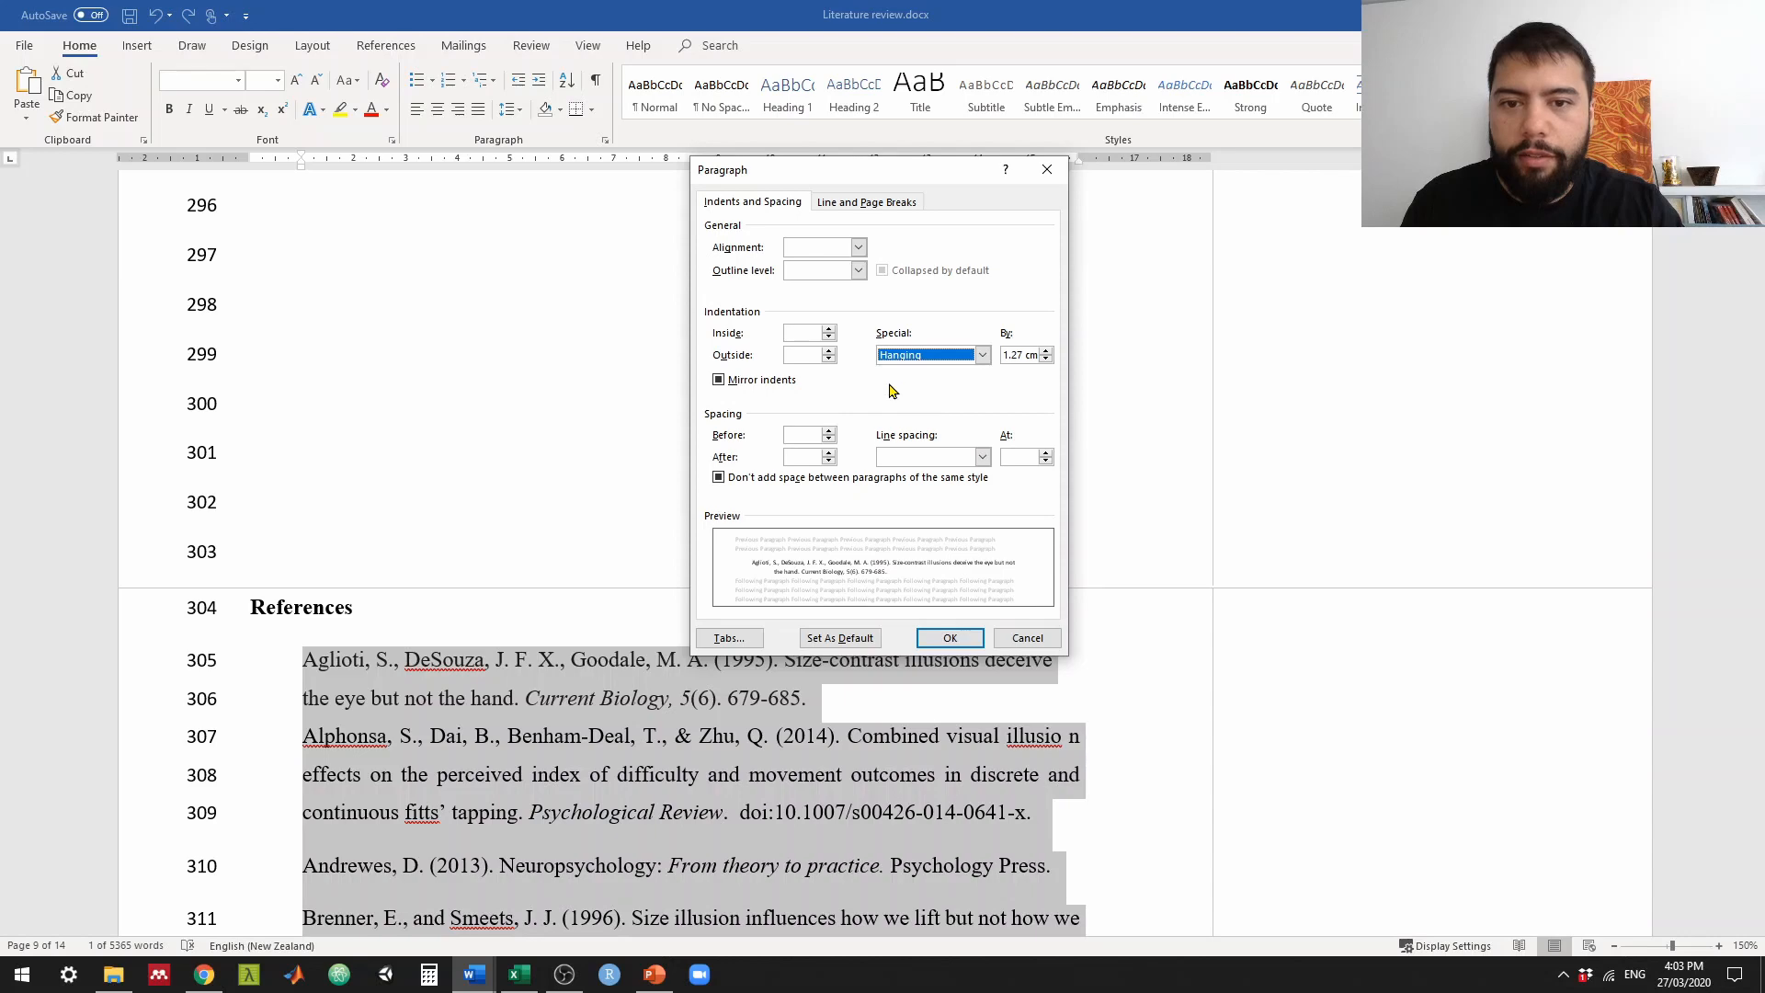
click(948, 637)
scroll(831, 501, down, 3)
click(825, 482)
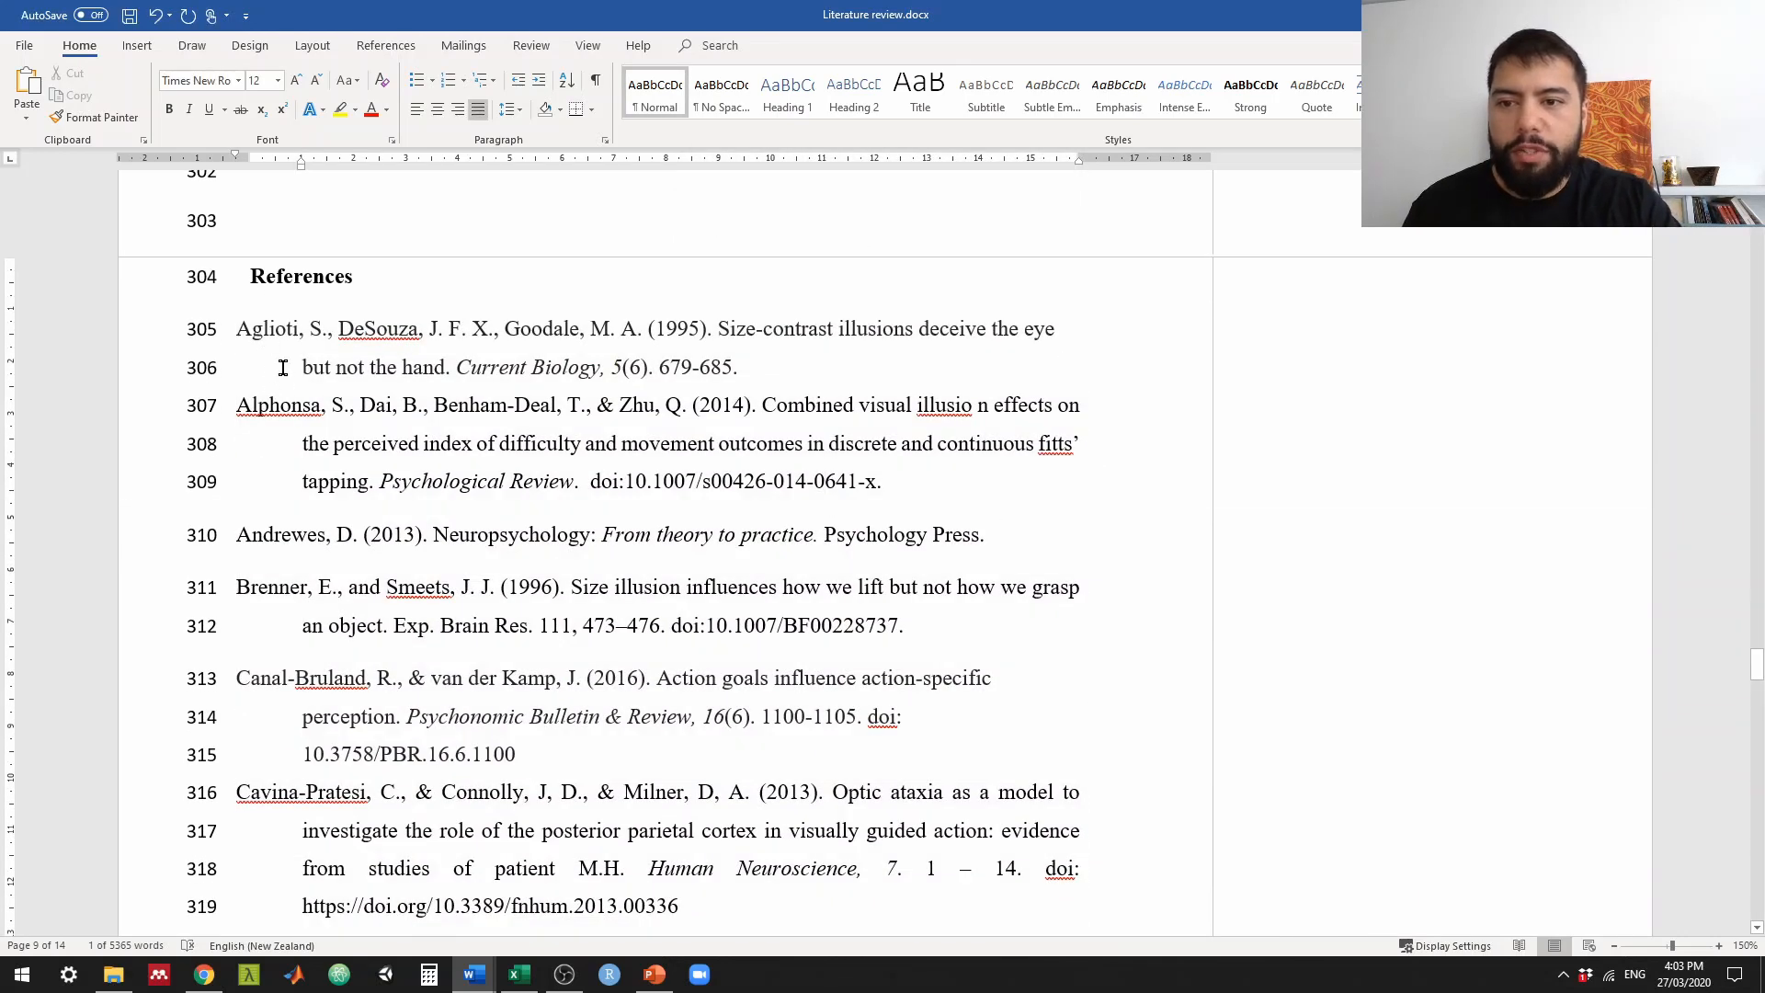
scroll(315, 422, down, 3)
scroll(283, 391, up, 3)
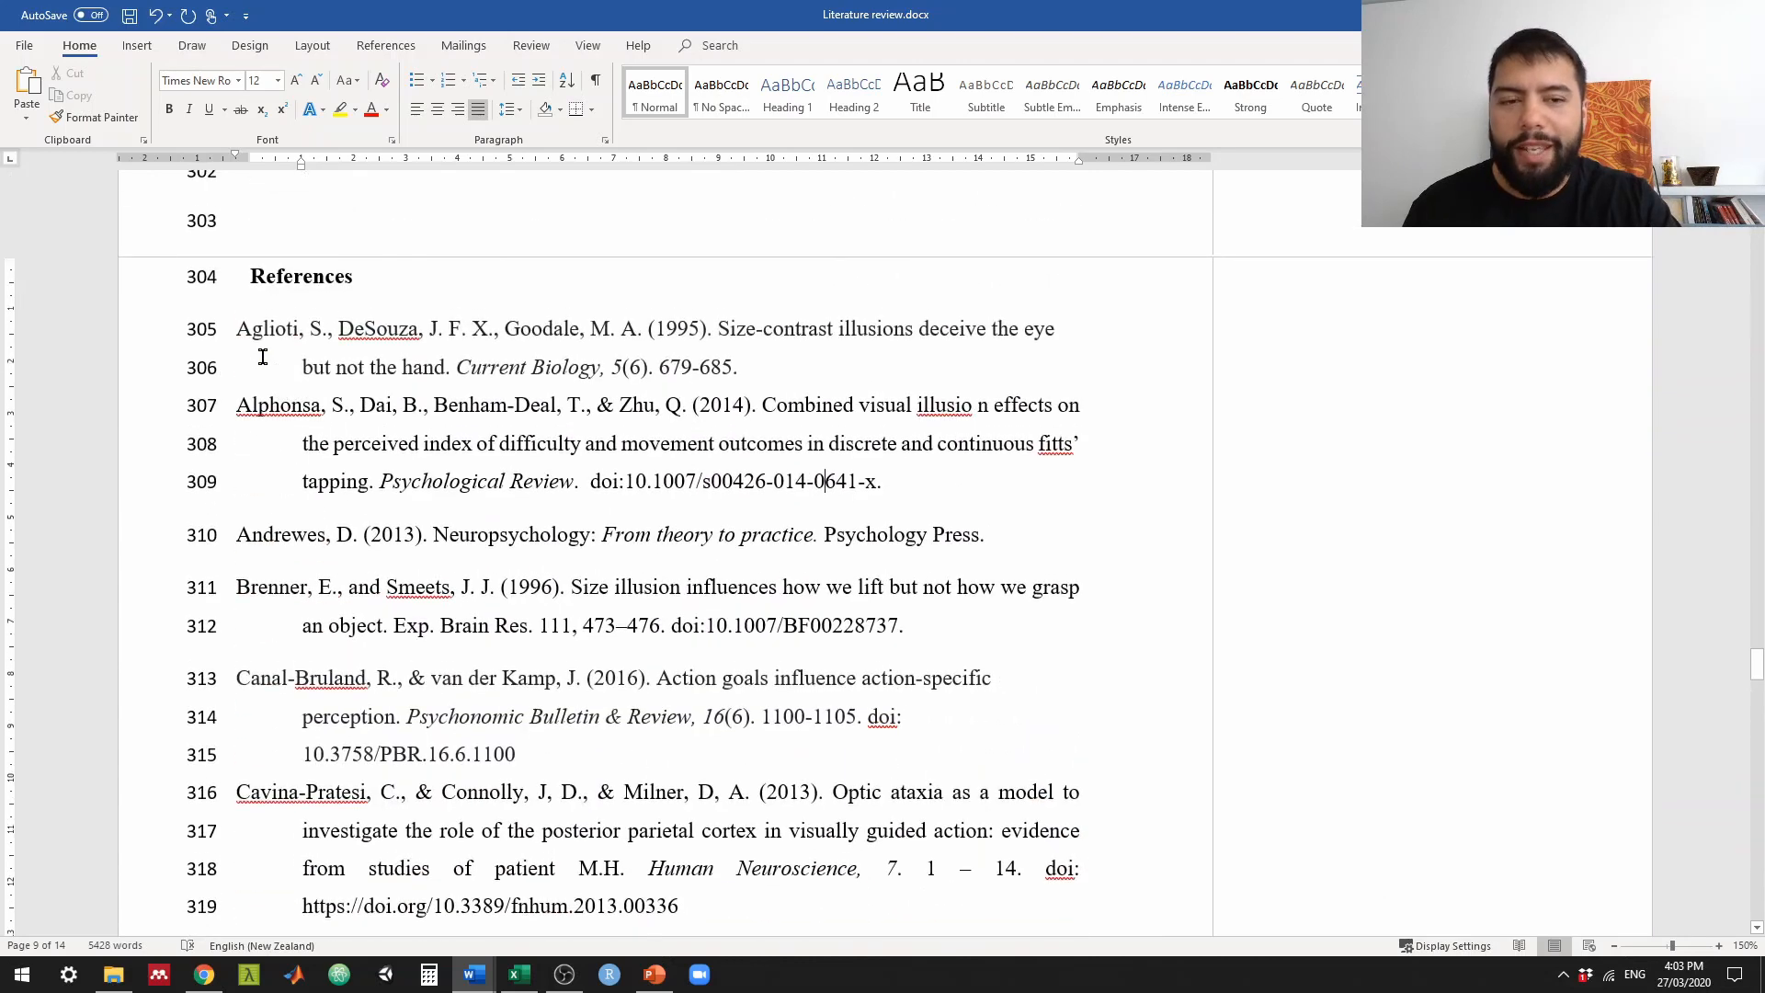